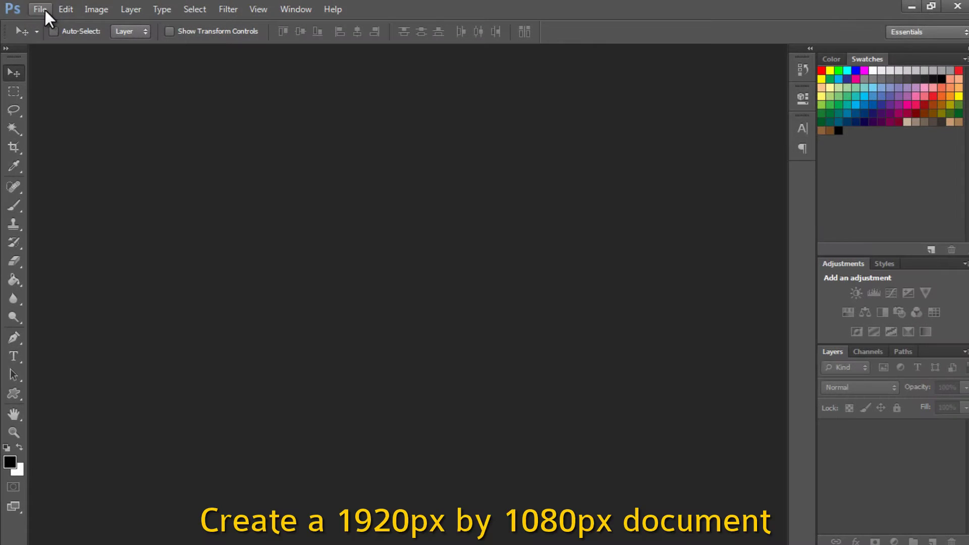
- Create a new 1920 × 1080 px, 72 ppi RGB document with a white background
click(44, 9)
click(50, 25)
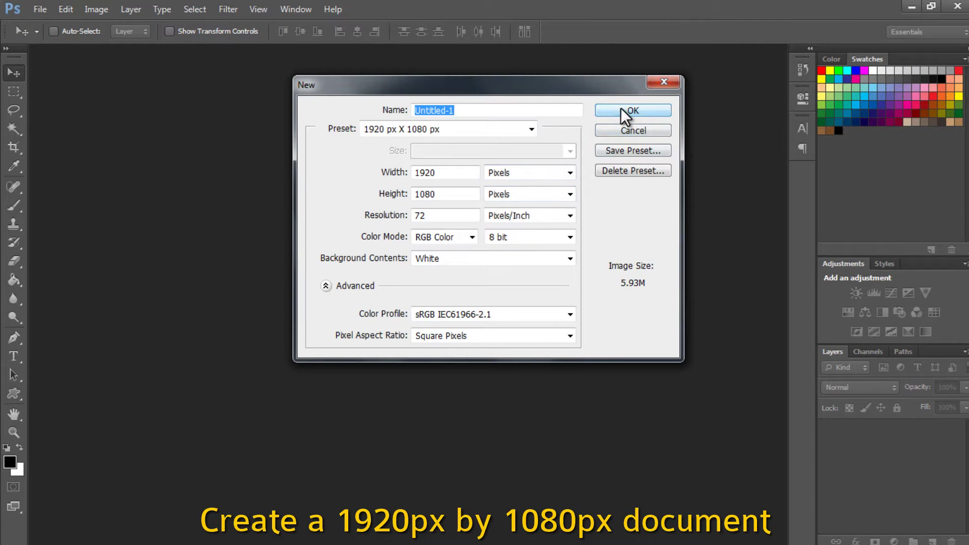
click(622, 111)
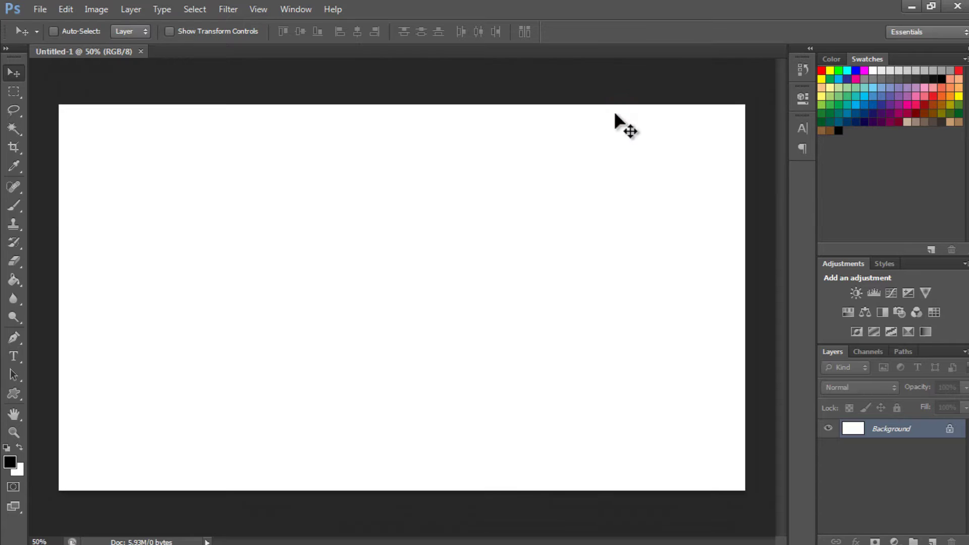
- Add a new Gradient fill layer
click(131, 9)
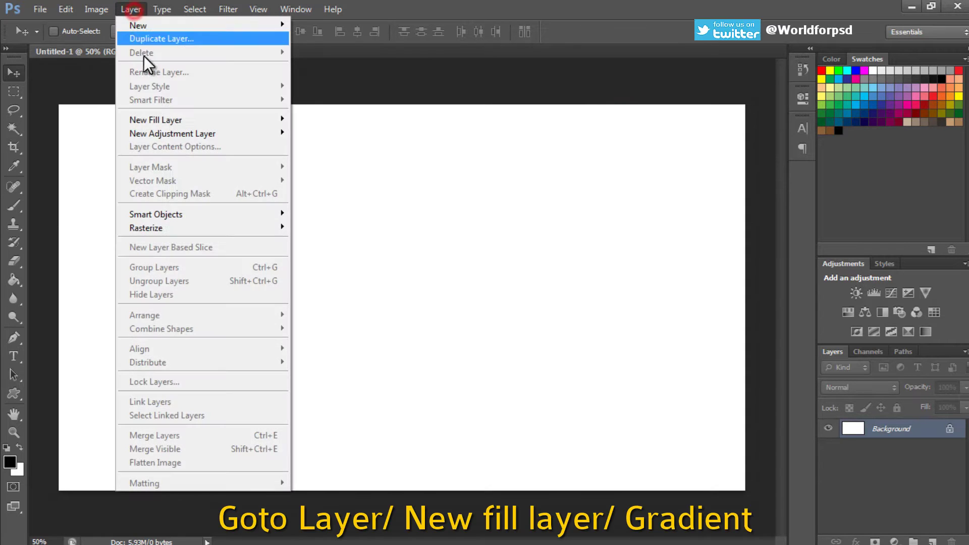
click(162, 118)
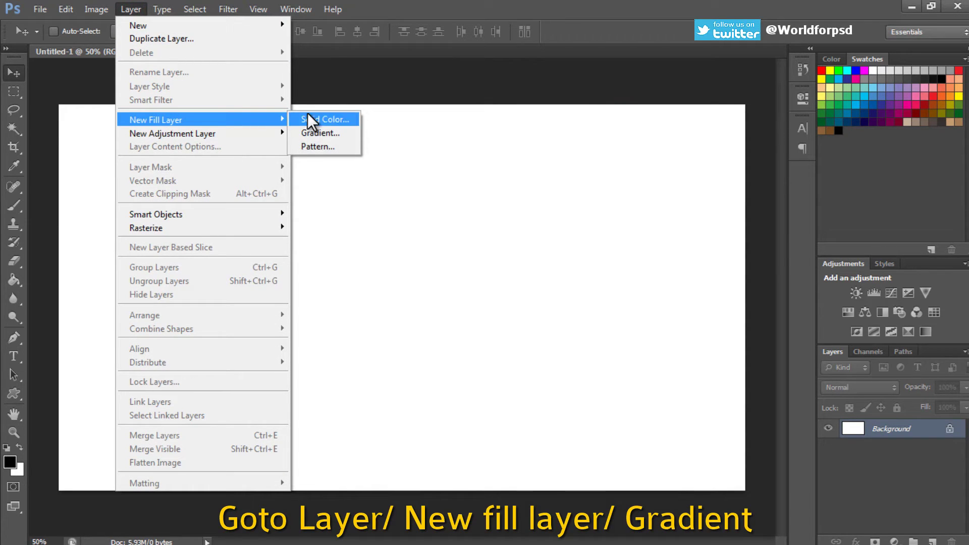
click(338, 134)
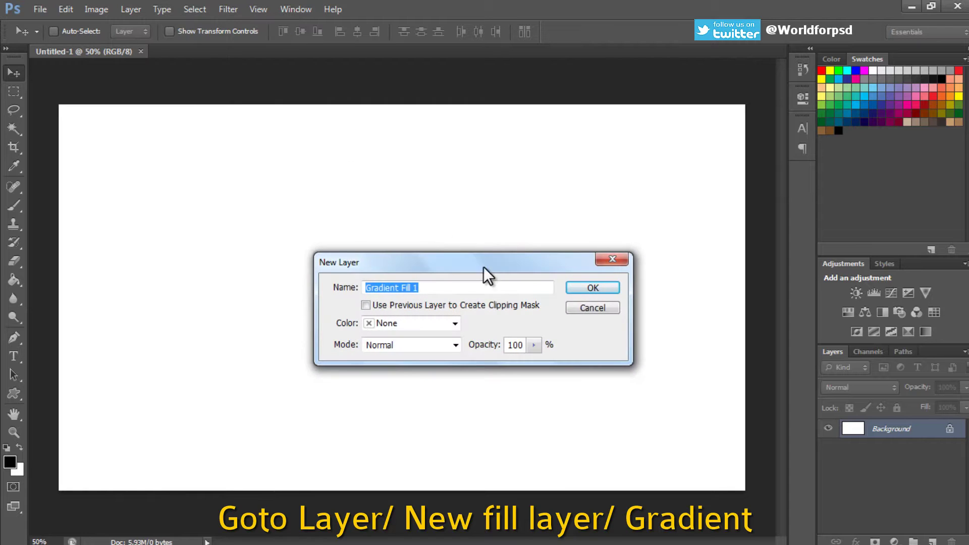
click(591, 289)
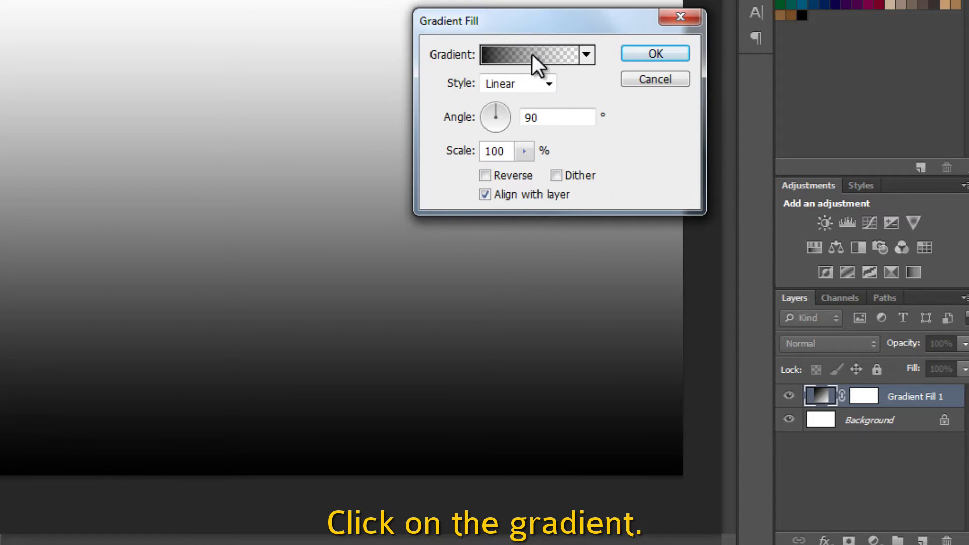
- Set the gradient's stops to light grey #cccccc and #e1e1e1
click(533, 51)
click(511, 351)
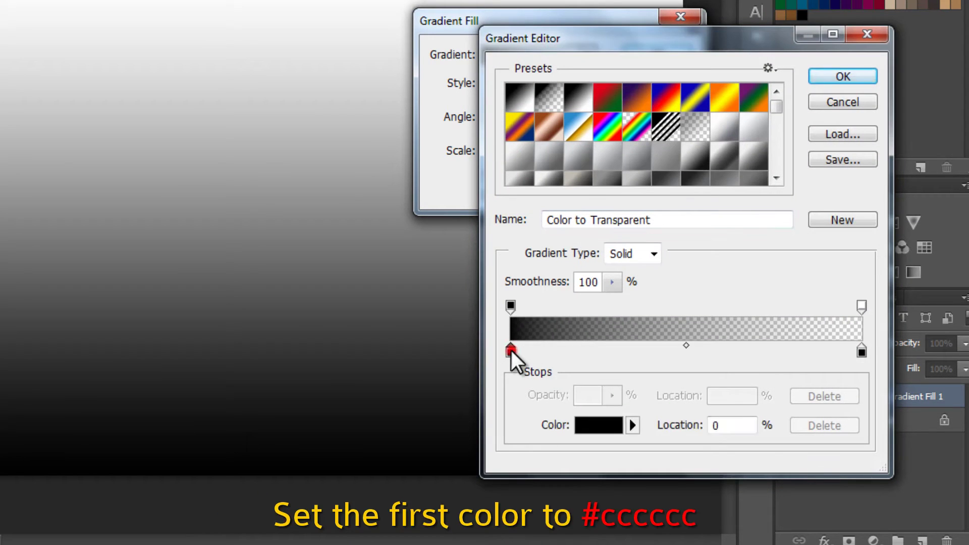
click(584, 424)
text(cccccc)
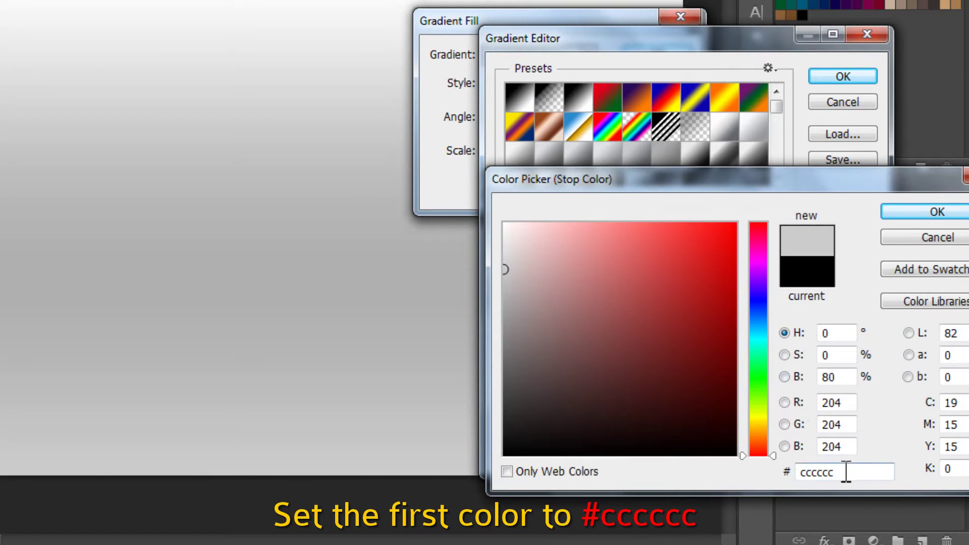
click(845, 472)
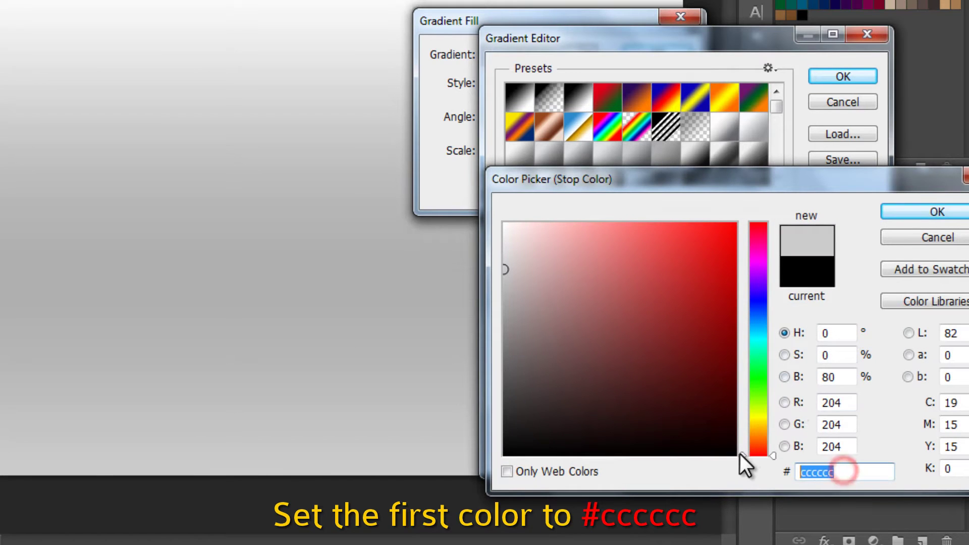
click(907, 211)
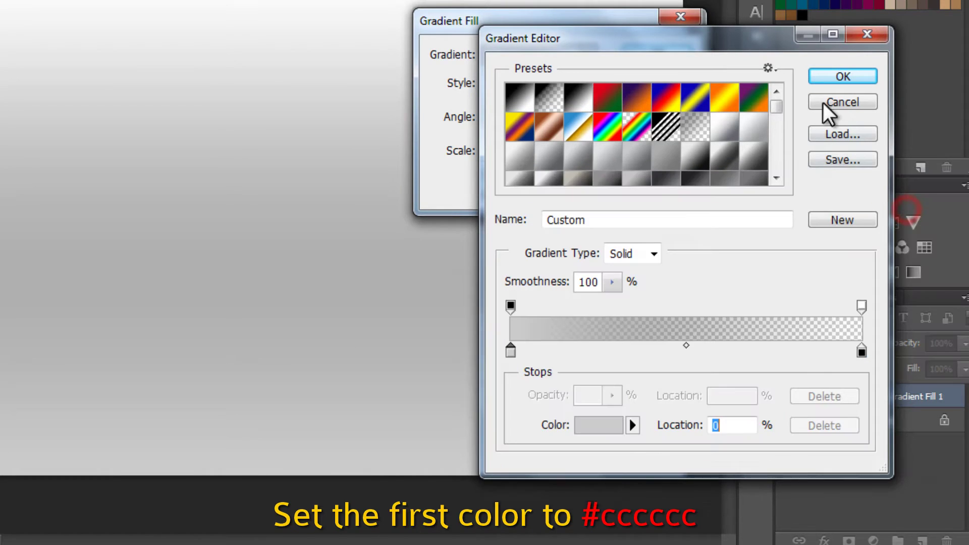
click(862, 352)
click(601, 429)
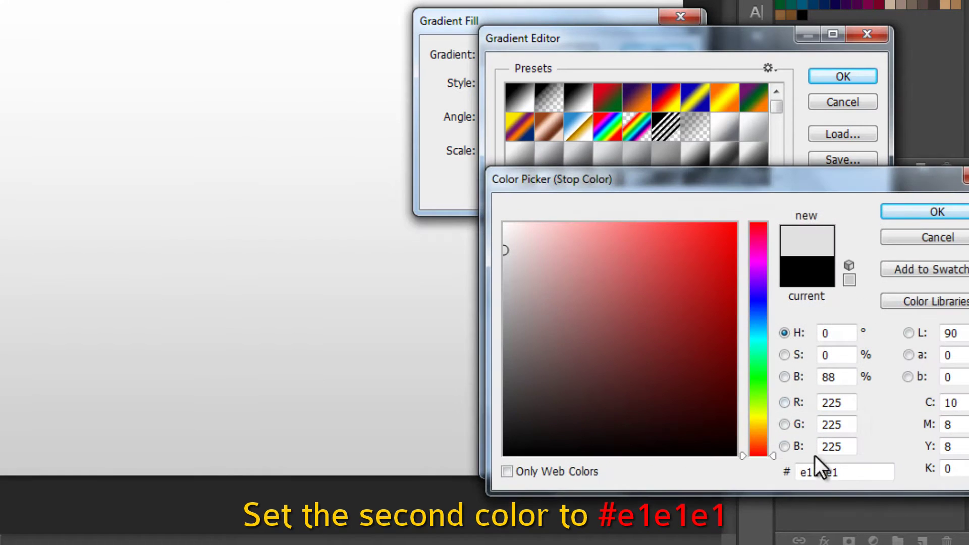
text(e1e1e1)
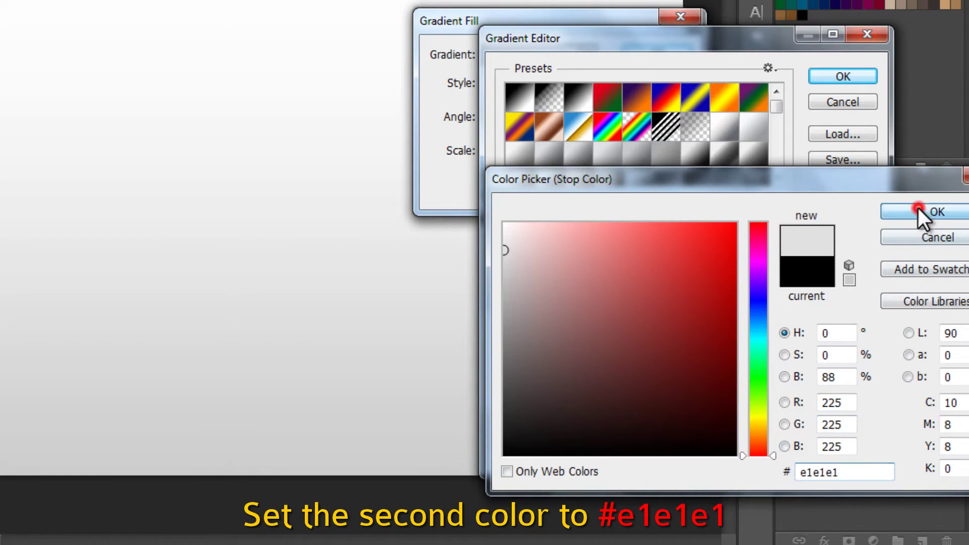
click(919, 209)
click(828, 75)
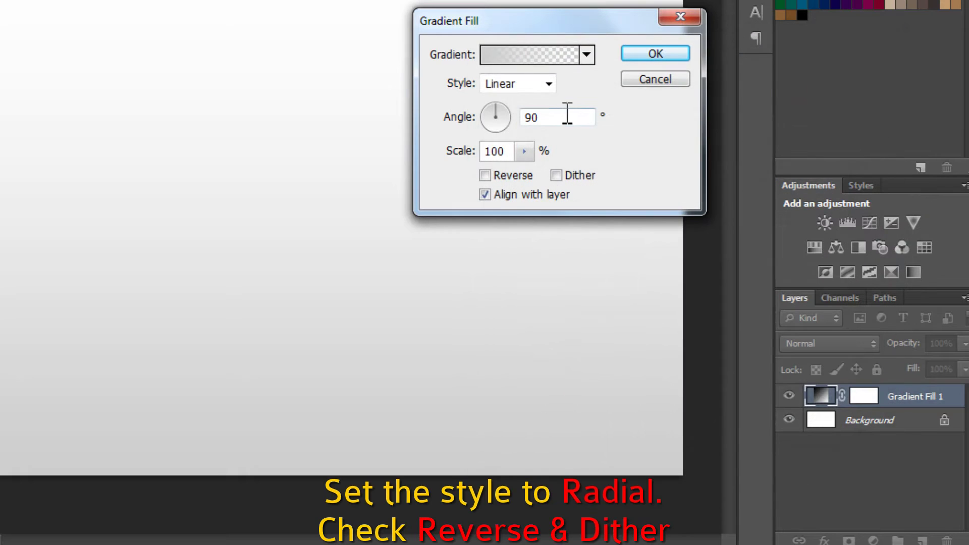
- Make the gradient Radial with Reverse and Dither on, and apply it
click(548, 83)
click(525, 116)
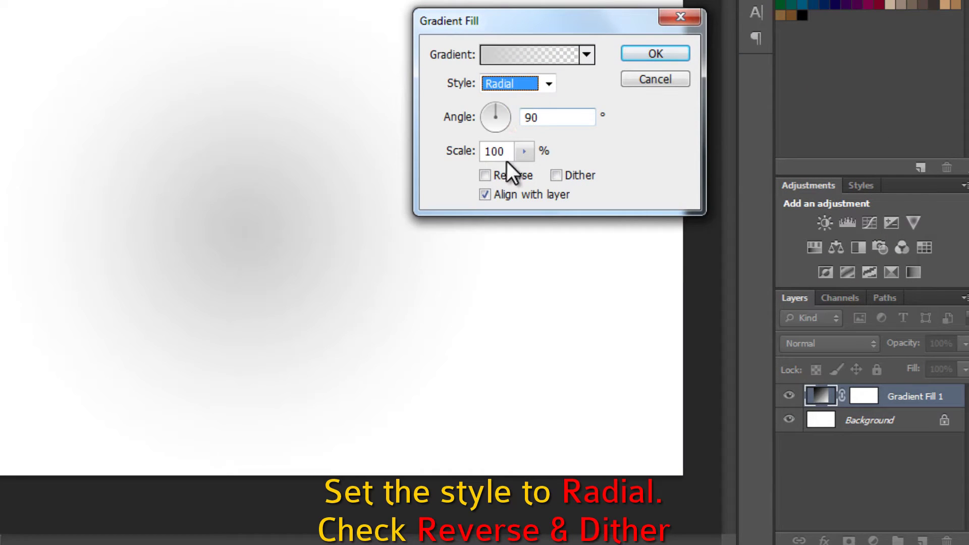
click(484, 175)
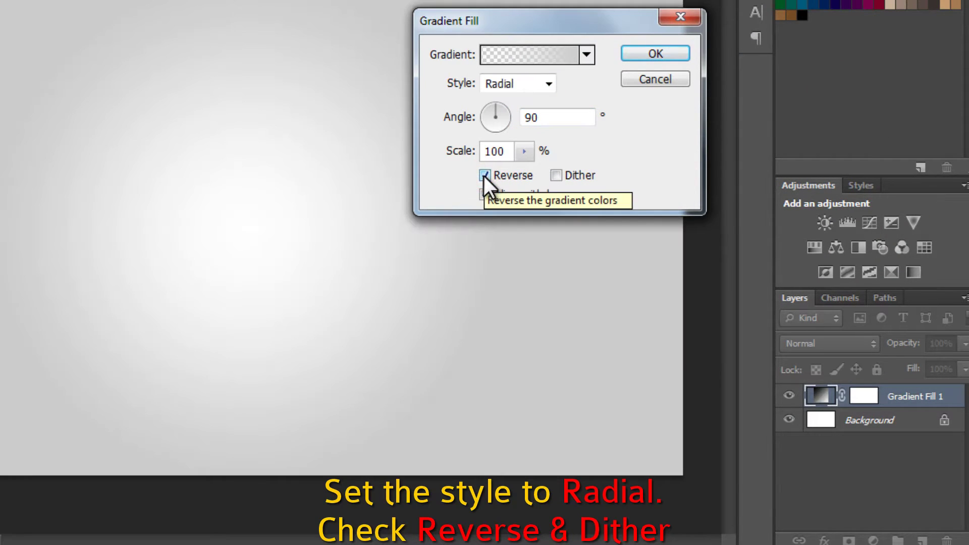
click(555, 176)
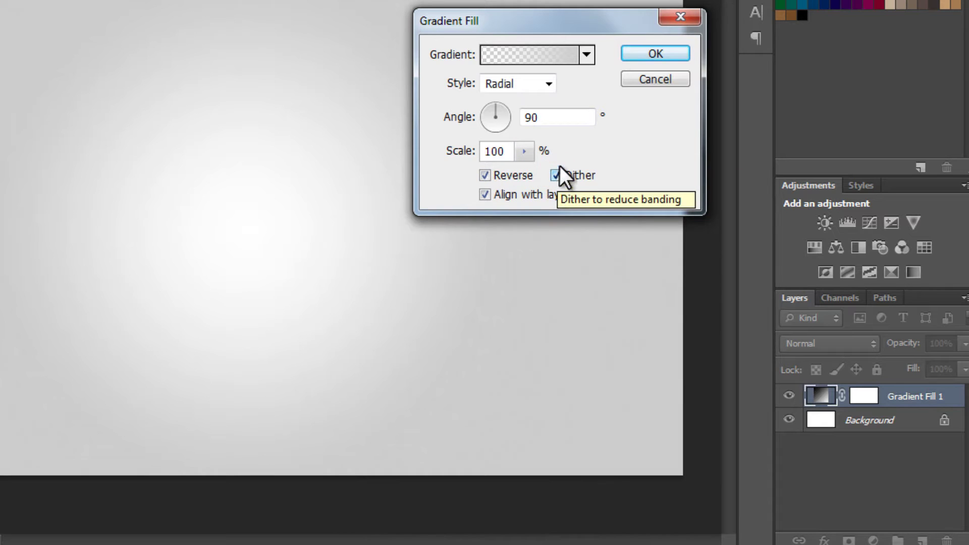
click(638, 59)
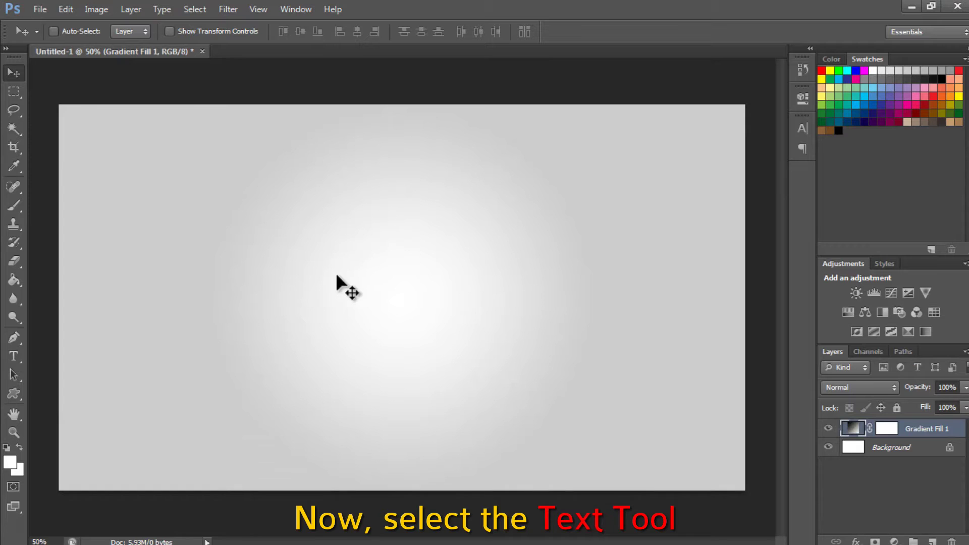
- Type 'colors' in a white 48 pt text box on the upper-left canvas
click(19, 352)
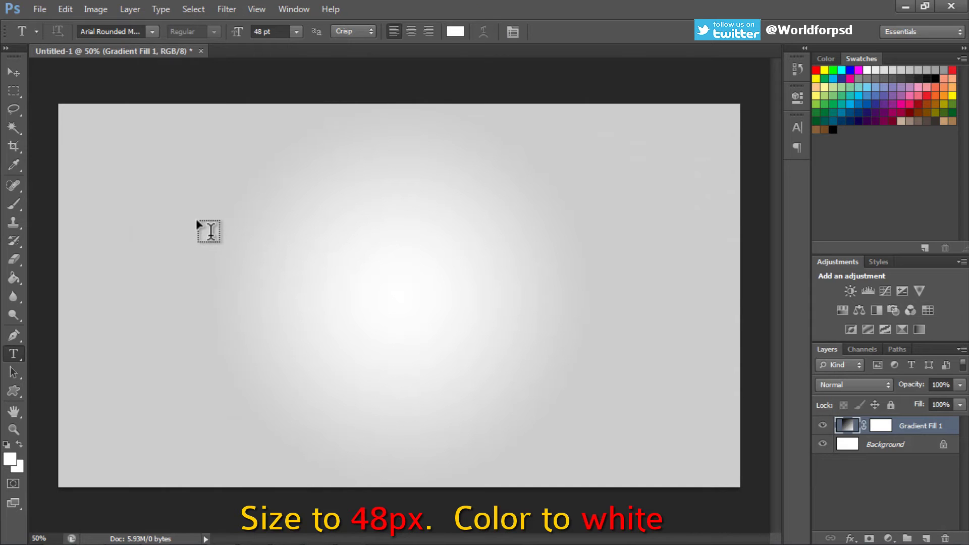
drag(197, 218, 482, 323)
text(colors)
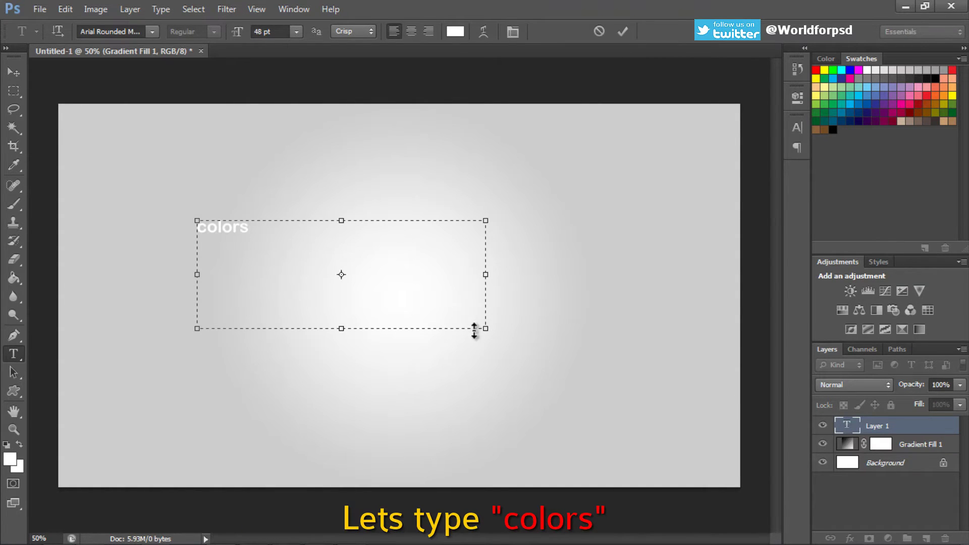
drag(486, 328, 266, 237)
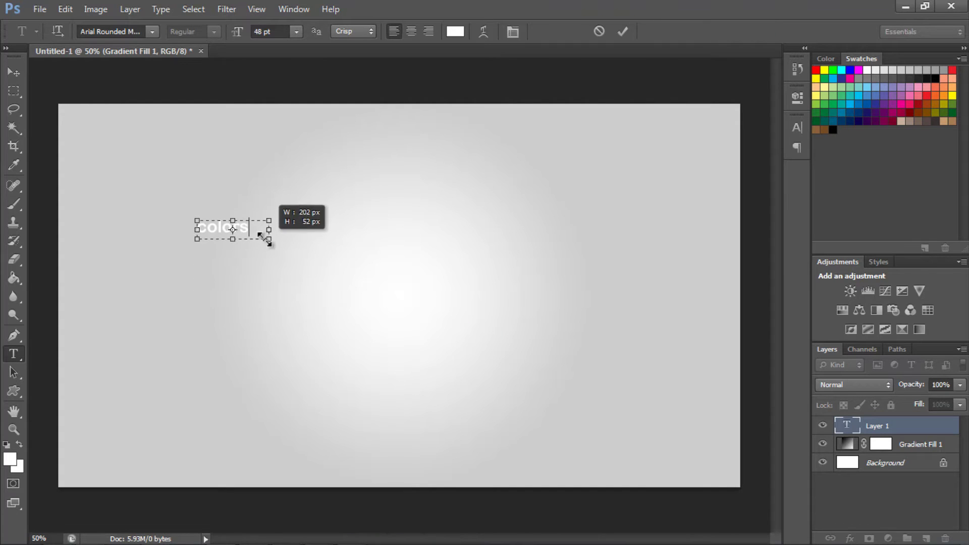
click(623, 32)
- Scale the 'colors' text proportionally to about 684% and move it toward the centre
key(v)
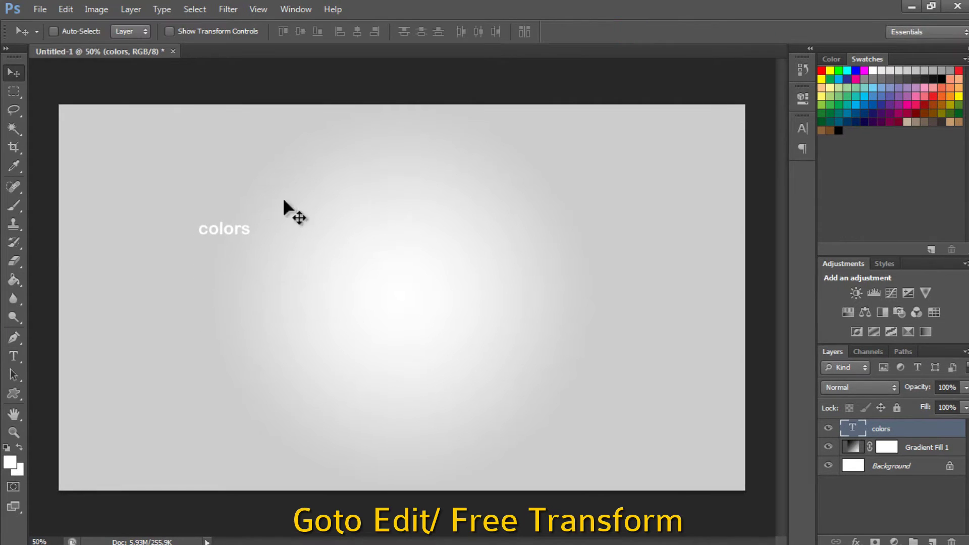
click(66, 9)
click(117, 275)
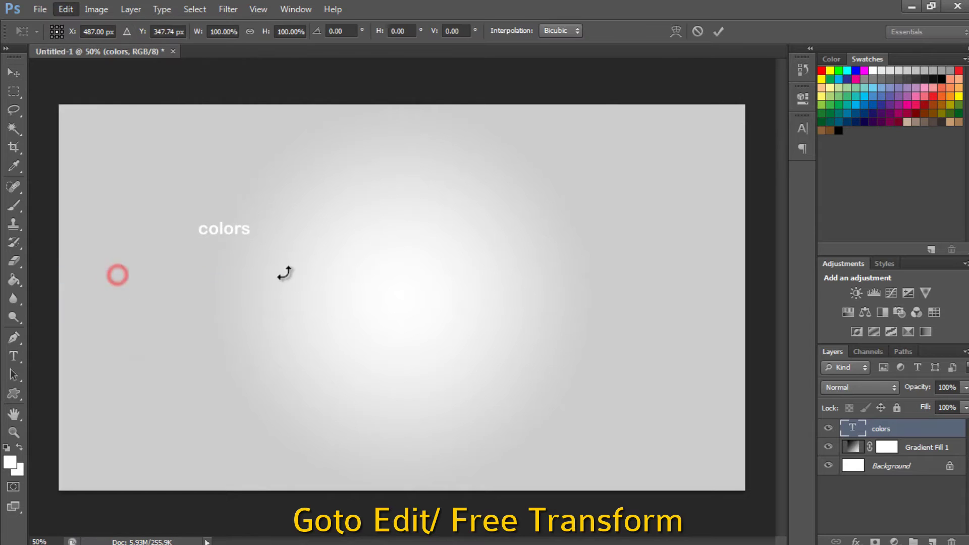
drag(267, 238, 660, 408)
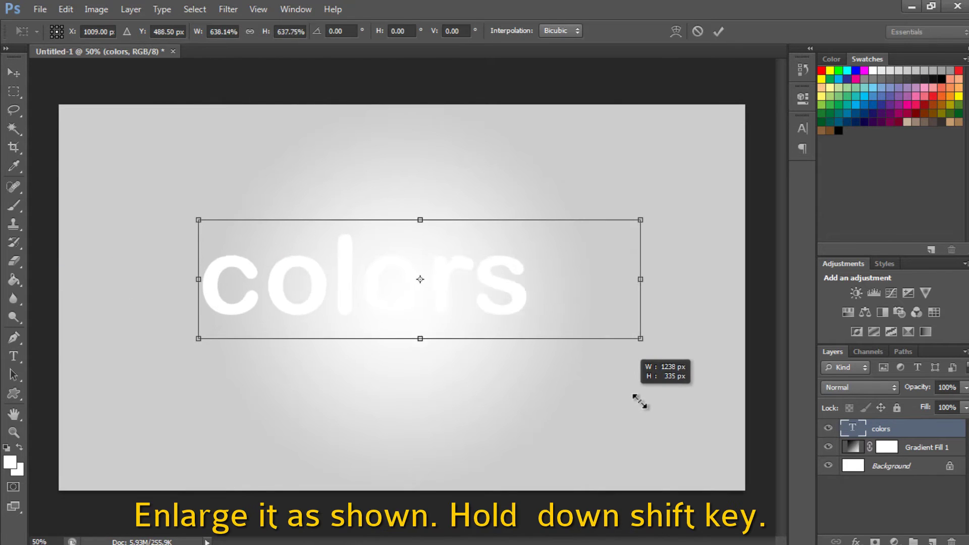
drag(577, 329, 600, 321)
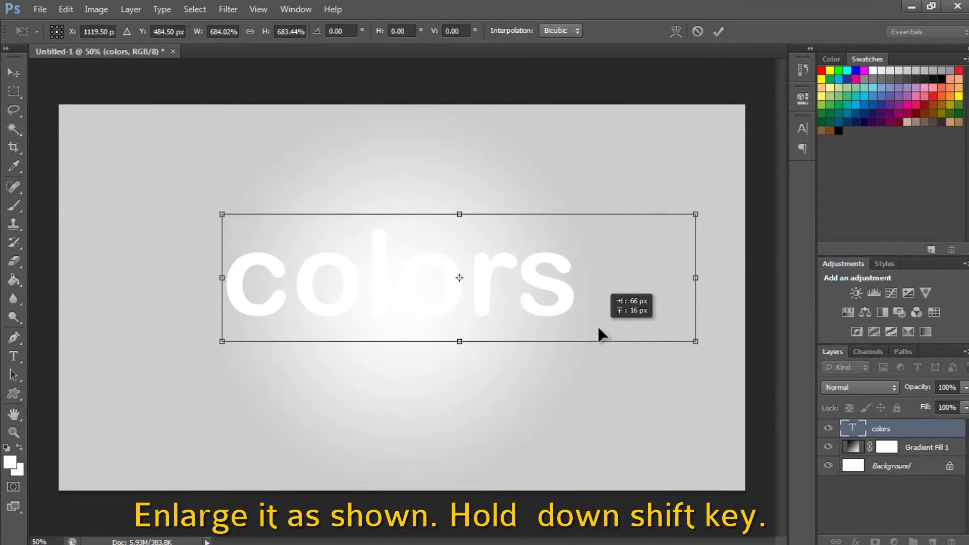
click(718, 29)
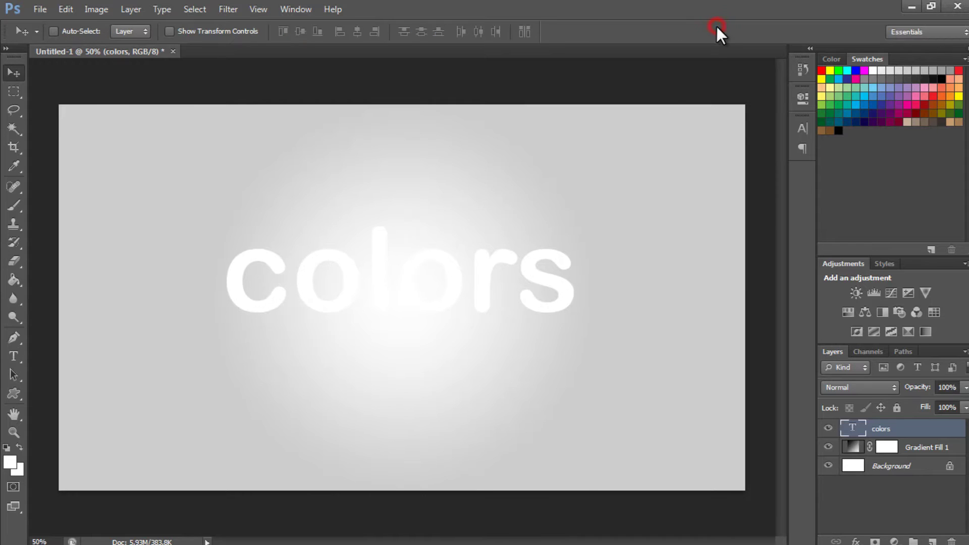
- Colour the c pink #e71c6d and the first o yellow #efc20f
double_click(852, 431)
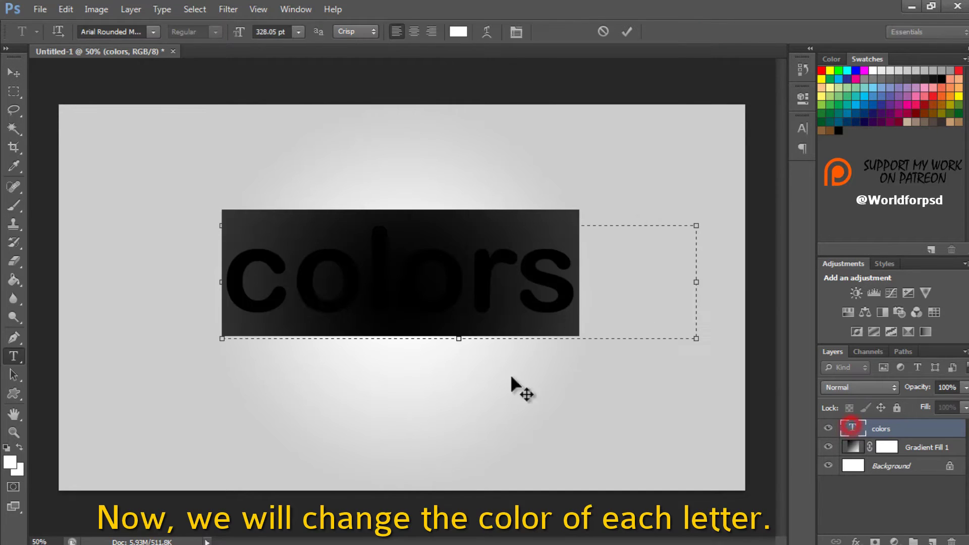
drag(293, 299, 191, 285)
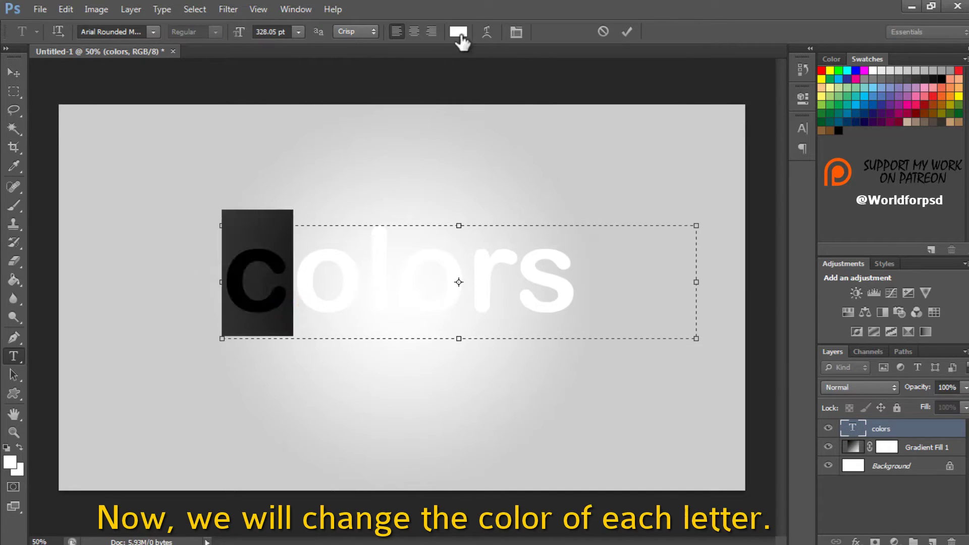
click(459, 31)
click(876, 487)
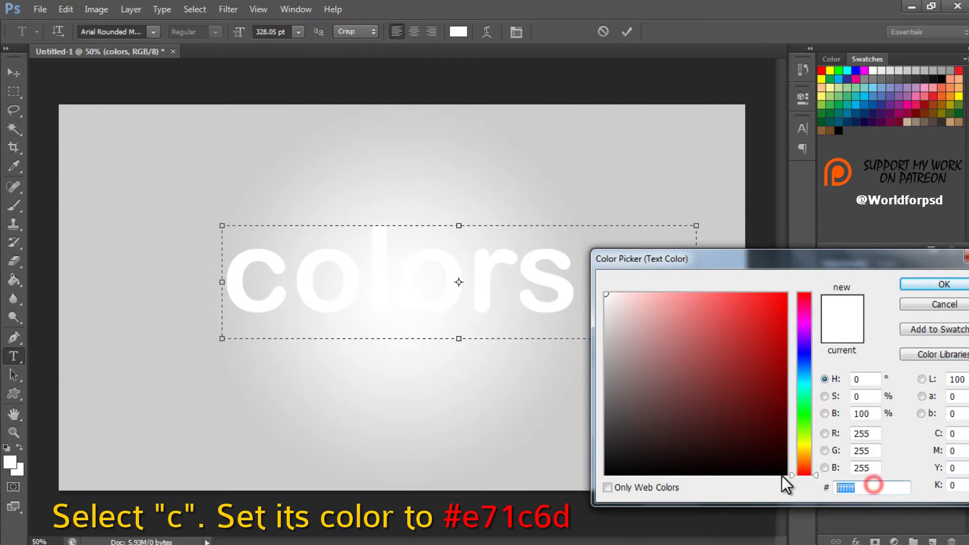
text(e71c6d)
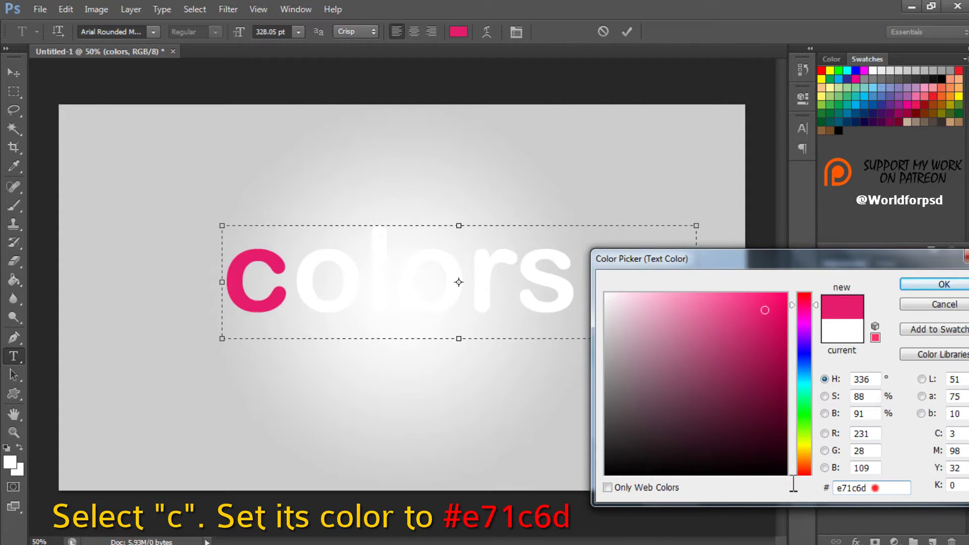
click(938, 286)
drag(354, 293, 315, 284)
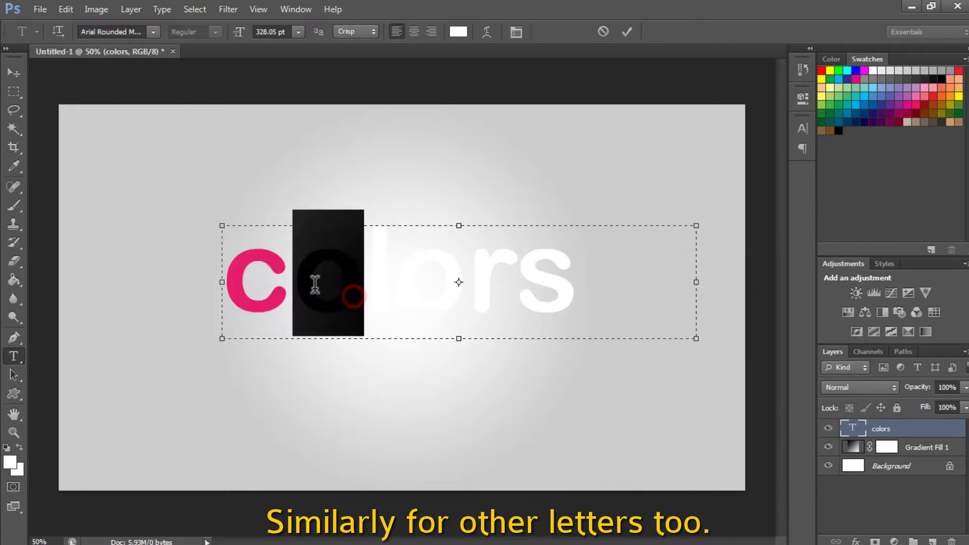
click(459, 31)
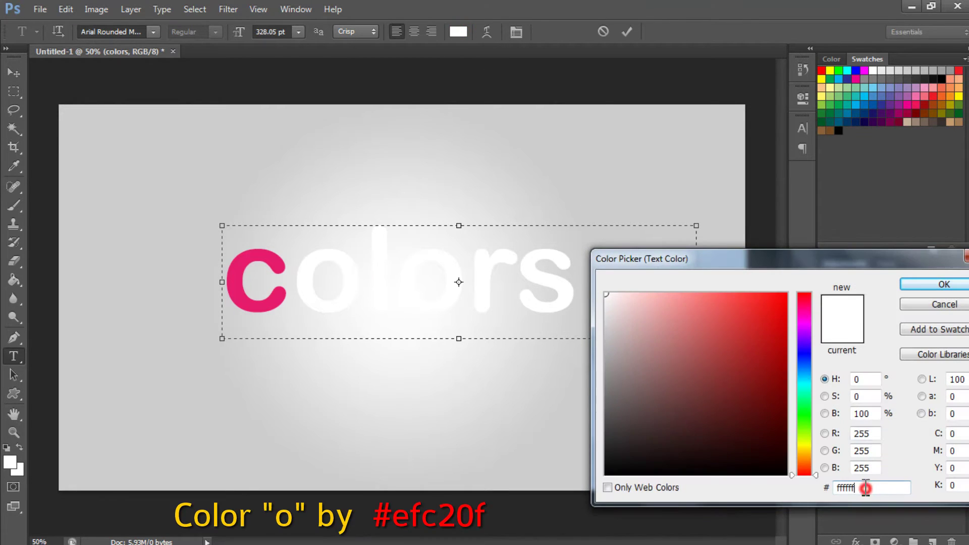
text(efc20f)
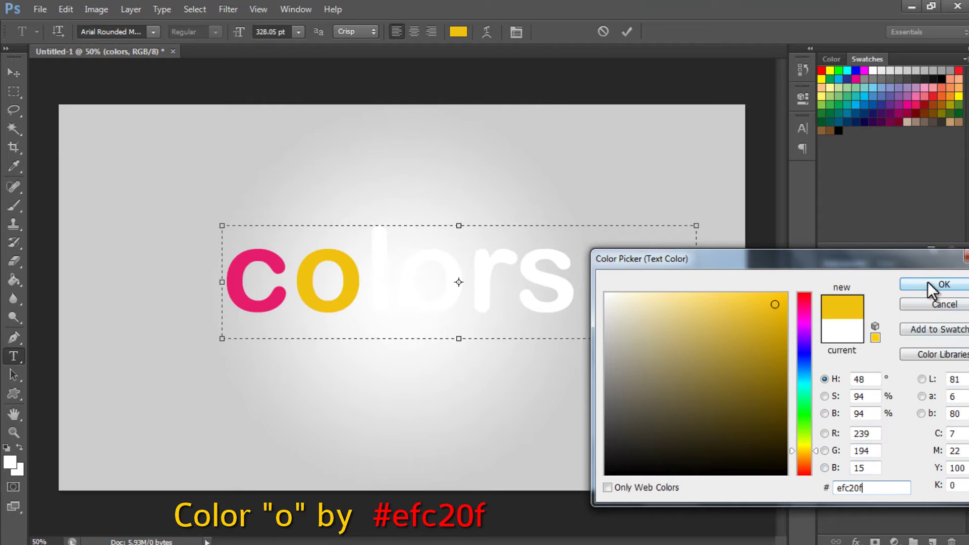
click(928, 282)
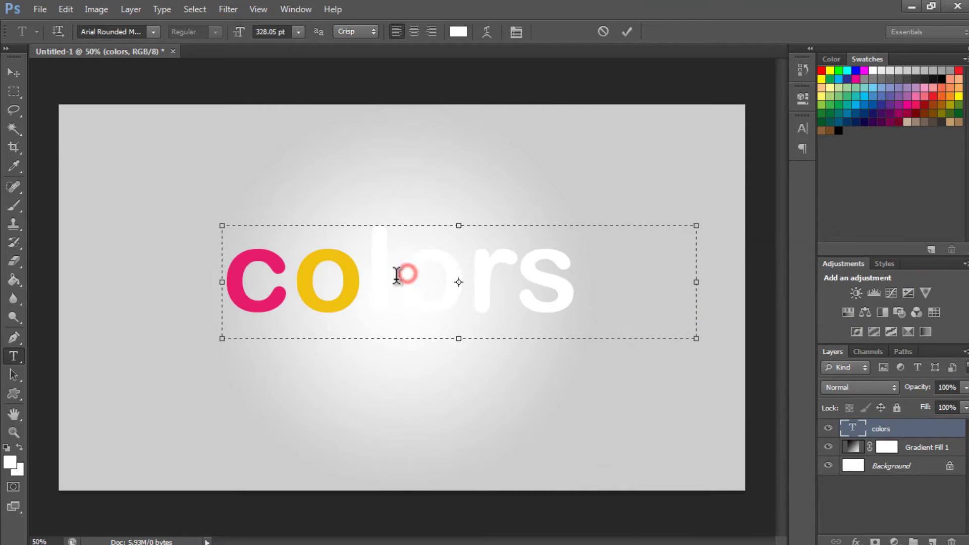
- Colour the l green #80e51d and the second o cyan #1ed5e5
drag(399, 283, 366, 275)
click(457, 32)
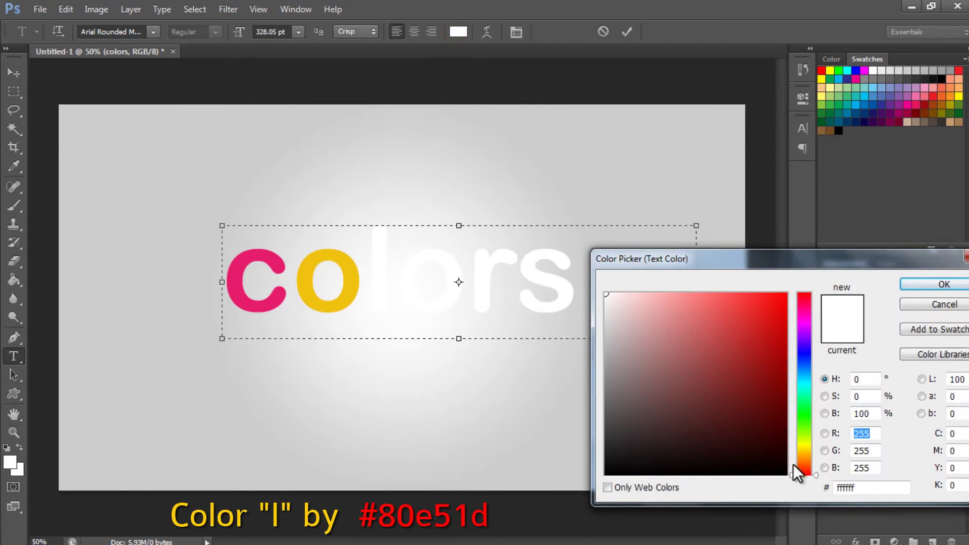
double_click(853, 488)
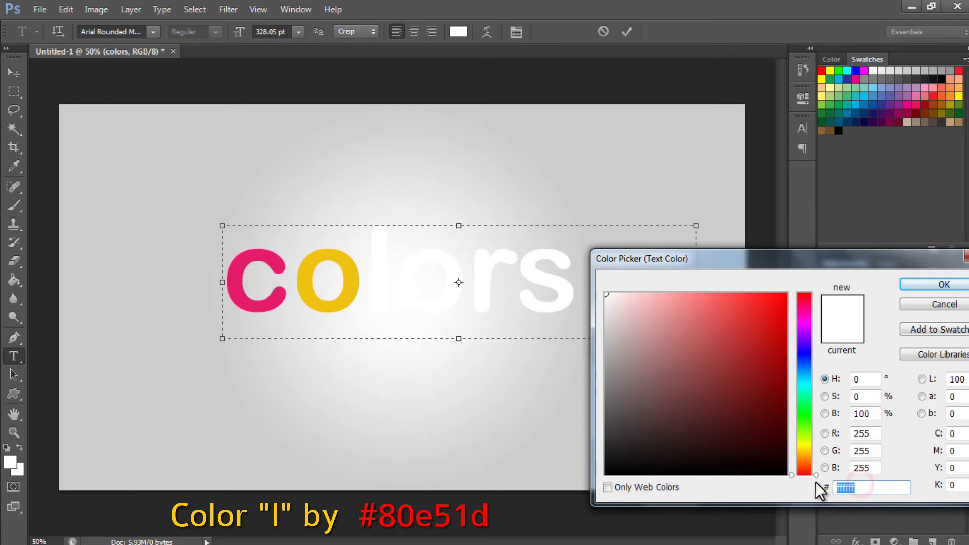
text(80e51d)
double_click(875, 489)
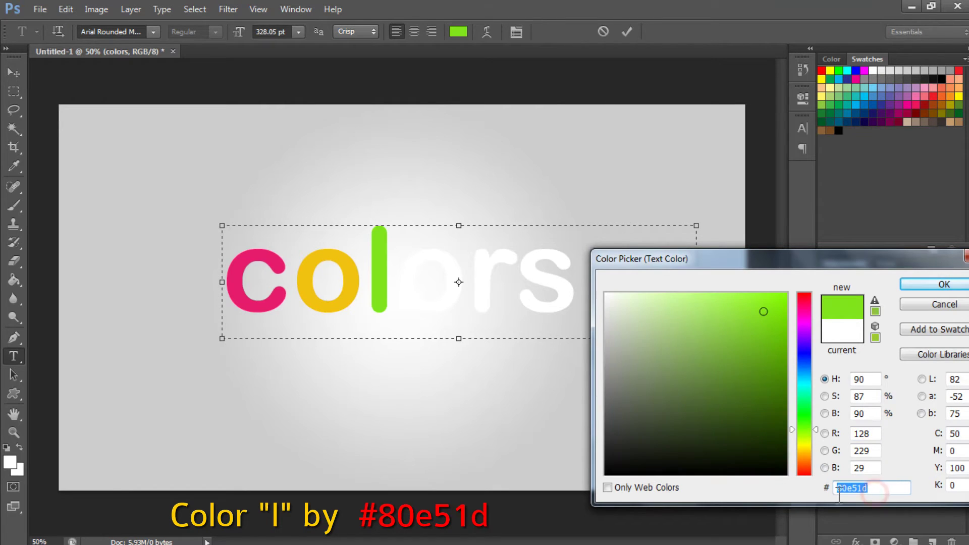
click(932, 283)
drag(448, 303, 402, 320)
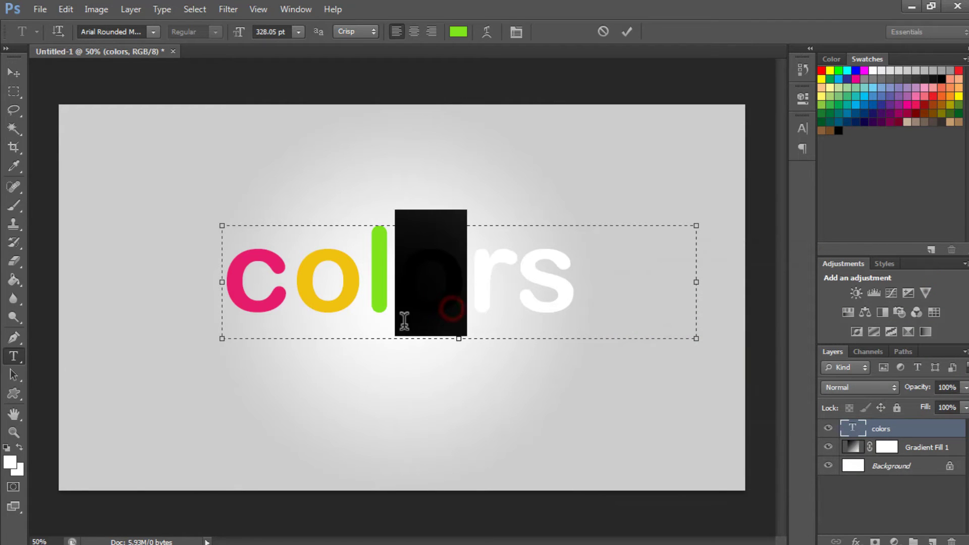
click(458, 31)
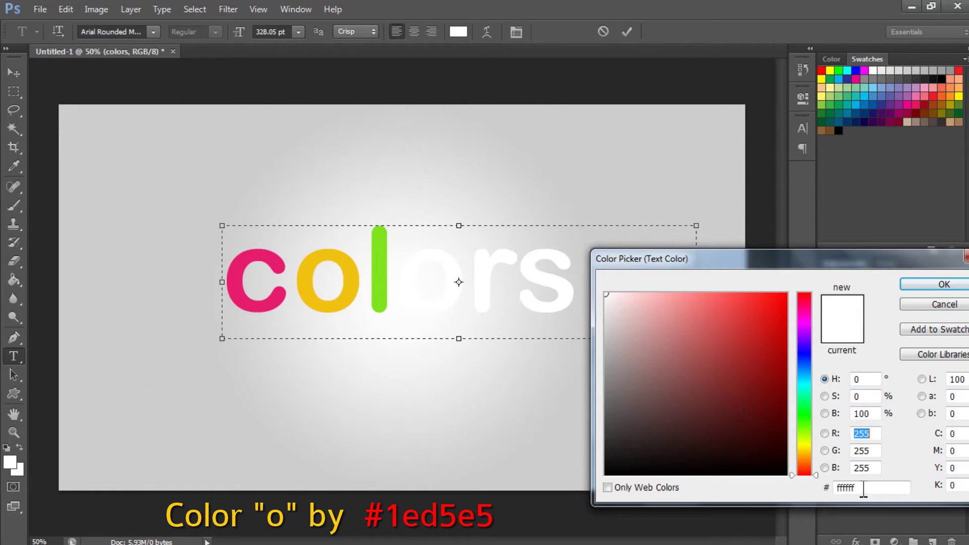
double_click(871, 489)
text(1ed5e5)
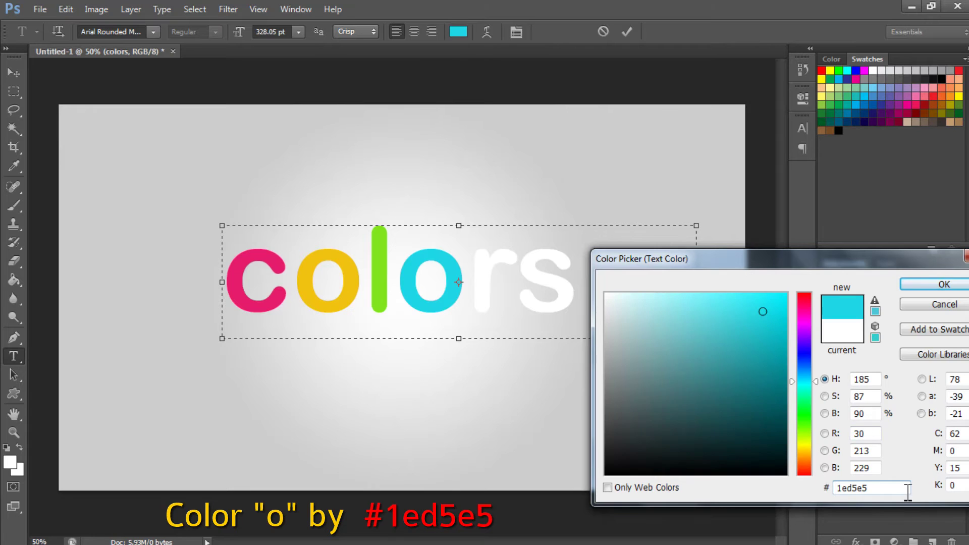
click(928, 285)
- Colour the r blue #3049e4
drag(514, 282, 475, 279)
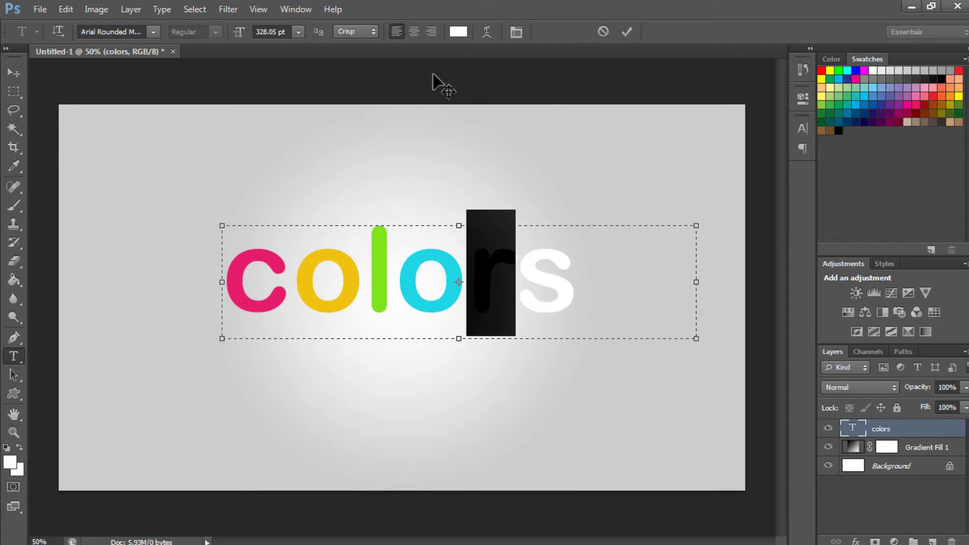
click(458, 32)
double_click(851, 484)
key(BackSpace)
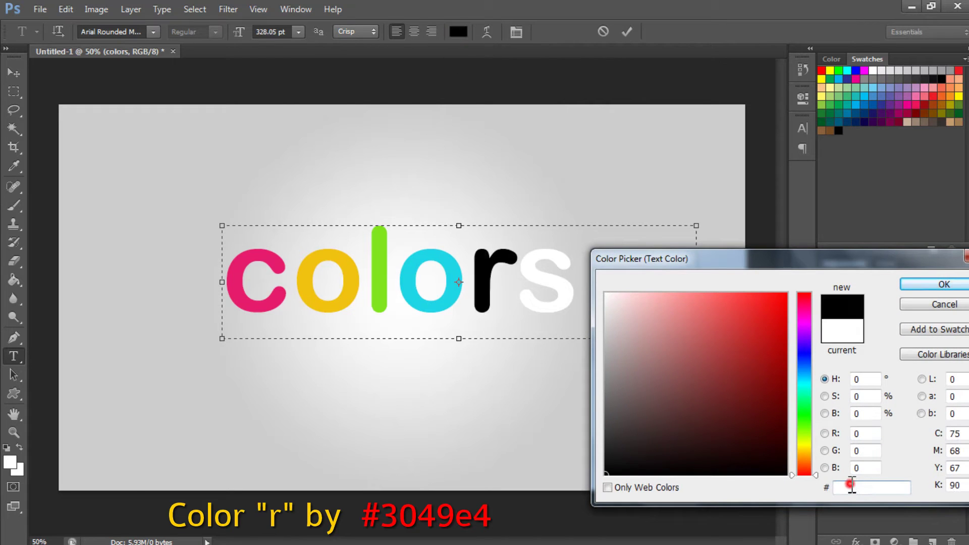
text(30)
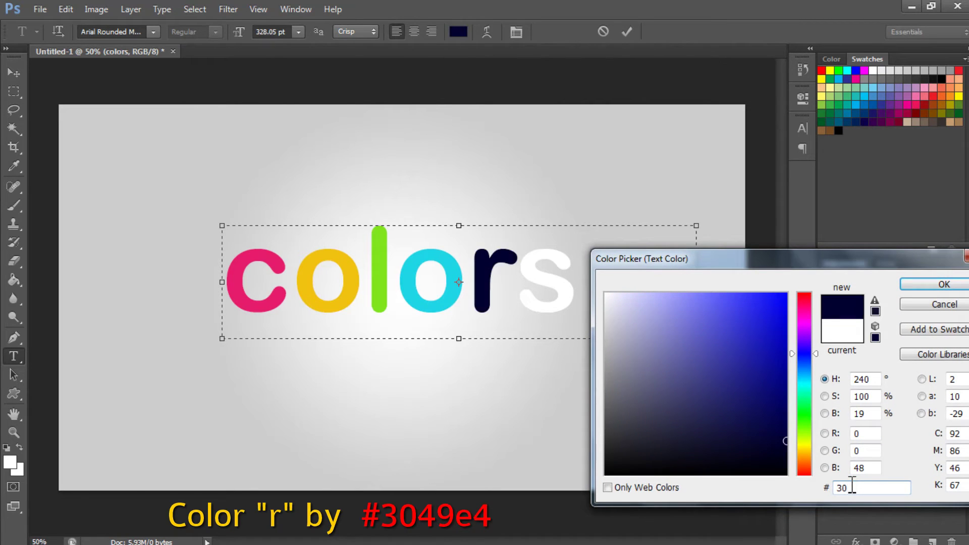
text(49e4)
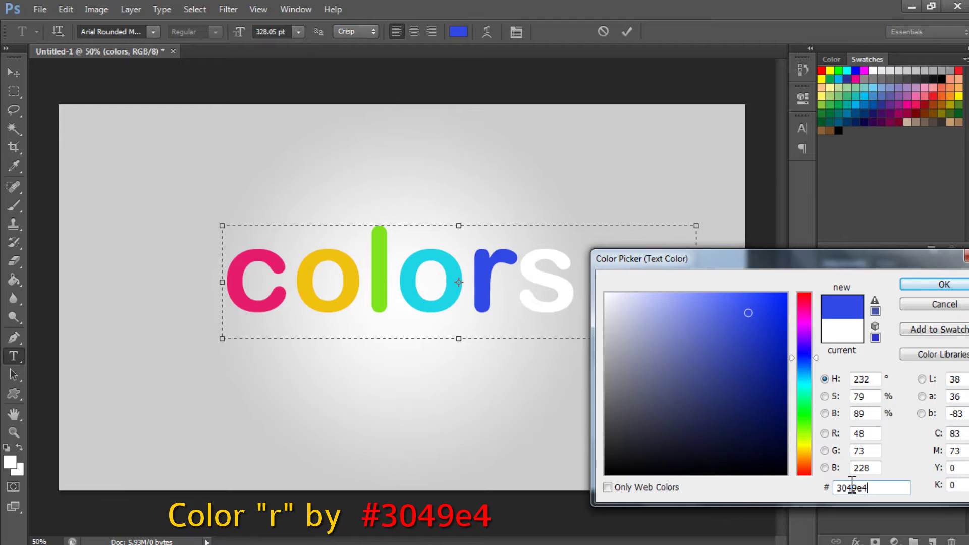
click(924, 286)
- Colour the s purple #bc13ec, fit the text box, and commit the edits
click(585, 294)
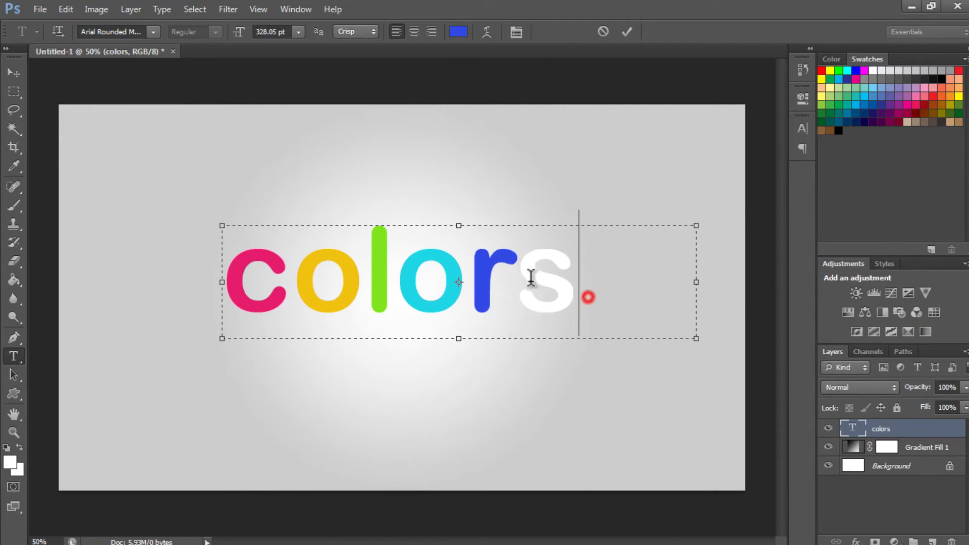
shift+click(540, 284)
click(455, 34)
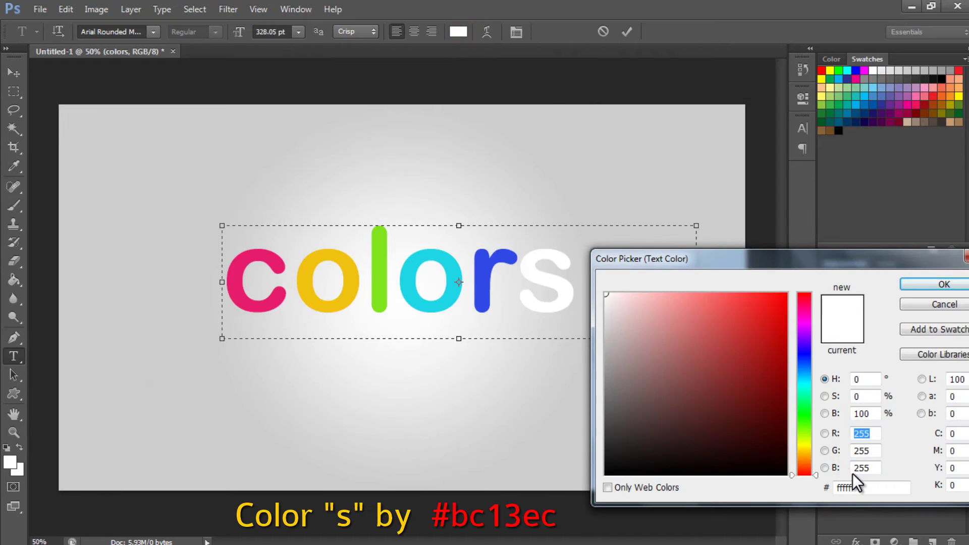
double_click(865, 486)
text(bc13ec)
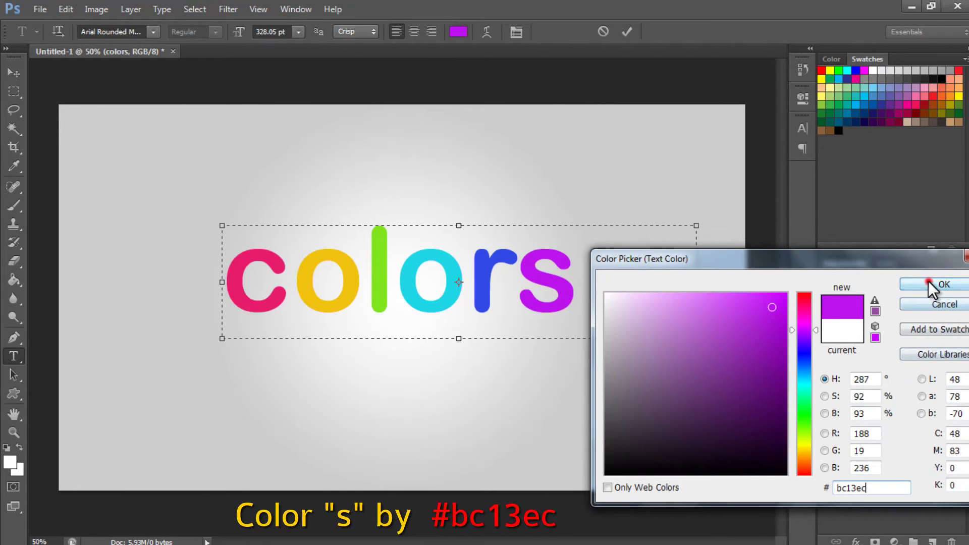
click(931, 285)
drag(696, 340, 584, 321)
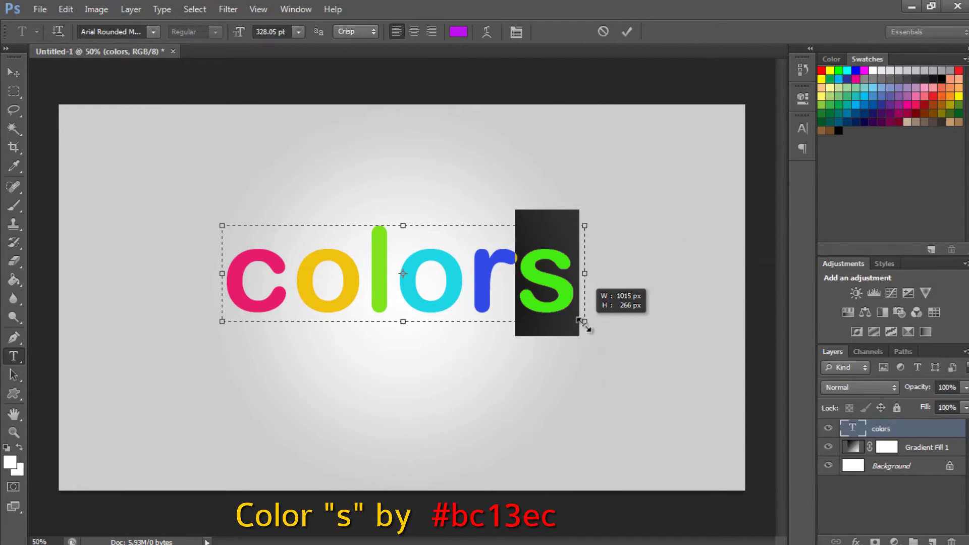
click(625, 288)
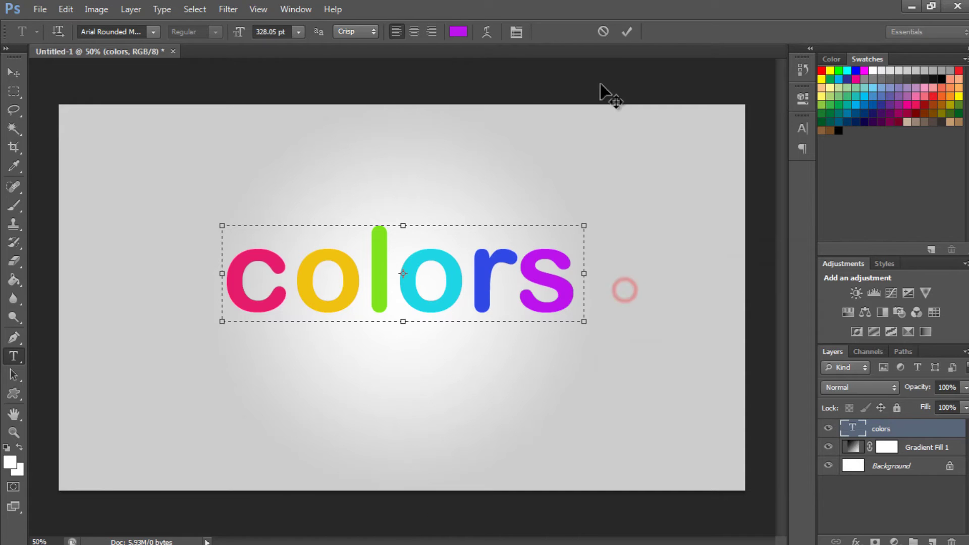
click(626, 33)
key(v)
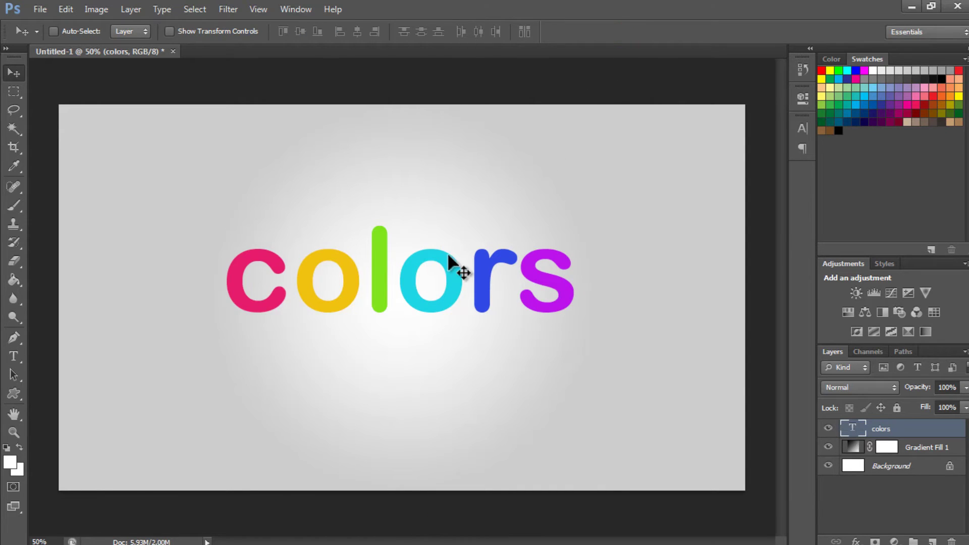
- Draw a closed wavy Pen path over the upper half of the letters
click(13, 338)
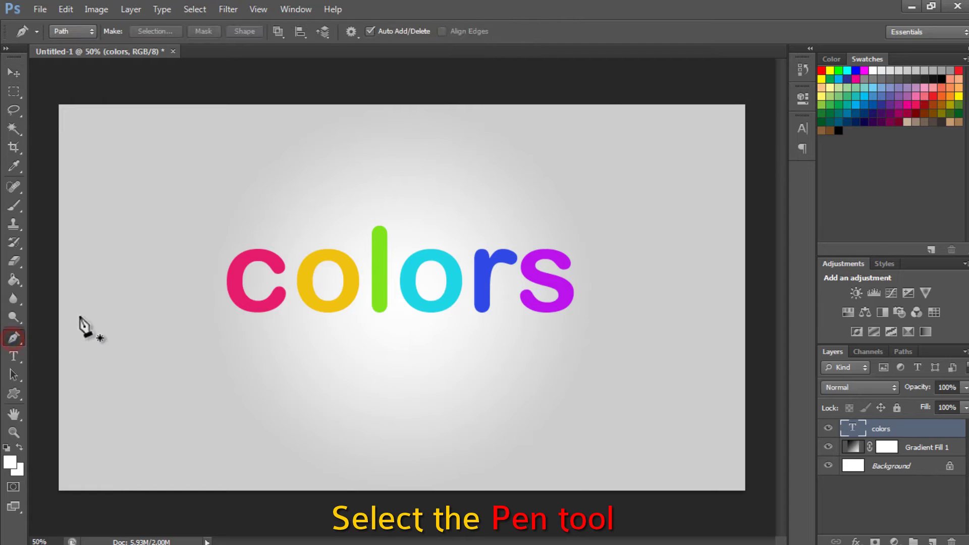
click(200, 283)
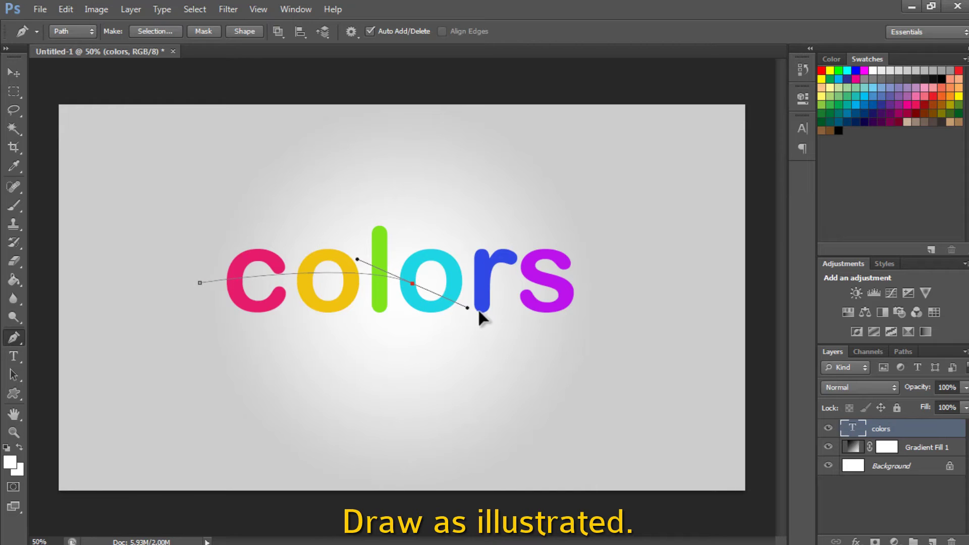
drag(432, 289, 497, 318)
click(601, 272)
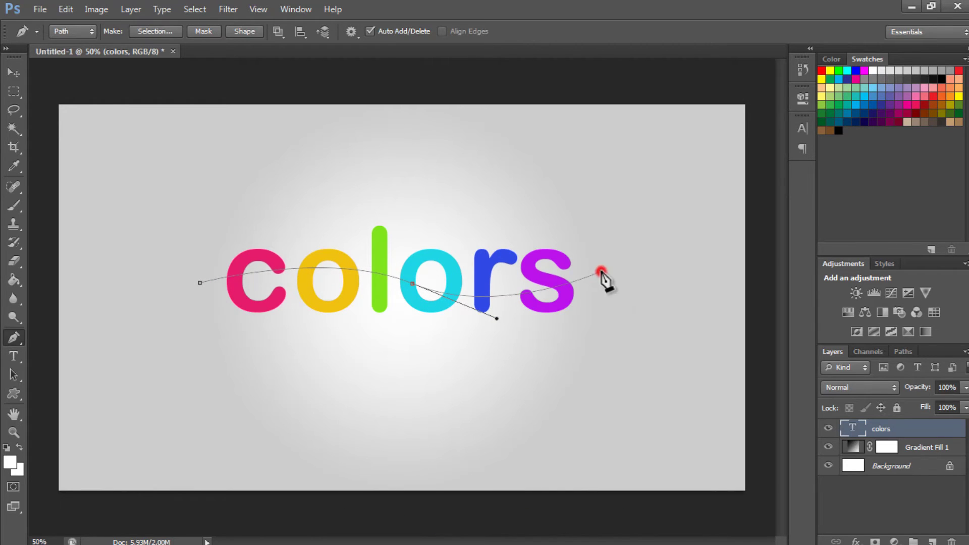
click(600, 190)
click(381, 182)
click(217, 183)
click(147, 218)
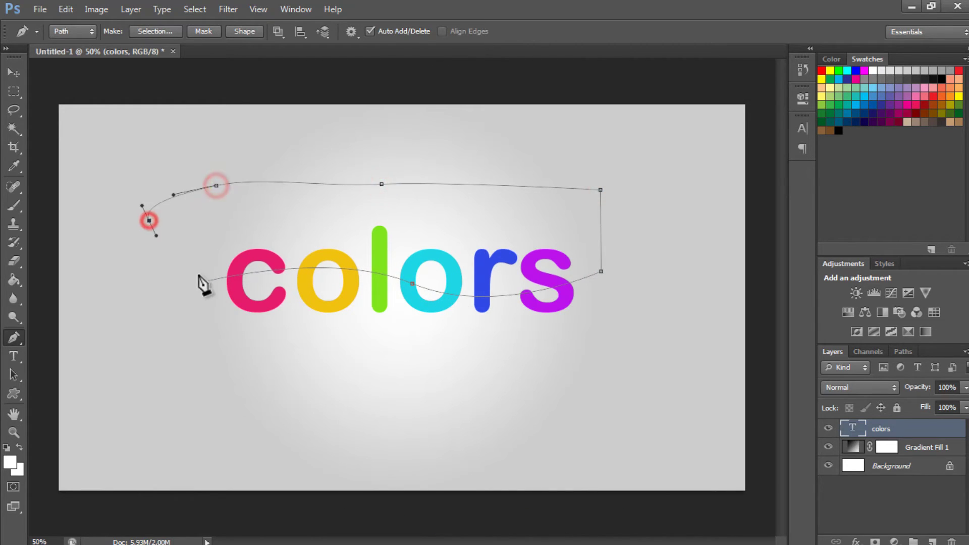
click(200, 282)
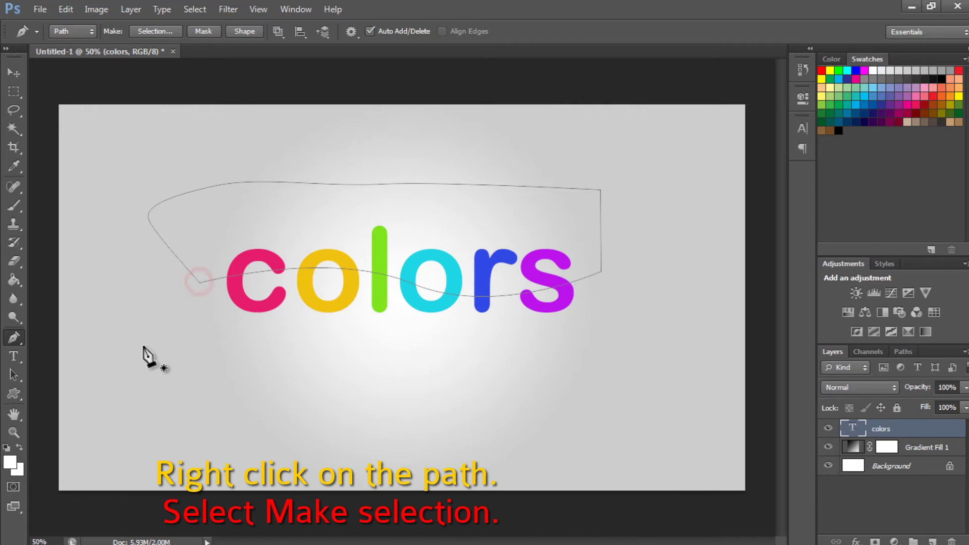
- Convert the closed path into a selection with Make Selection
right_click(589, 279)
click(648, 323)
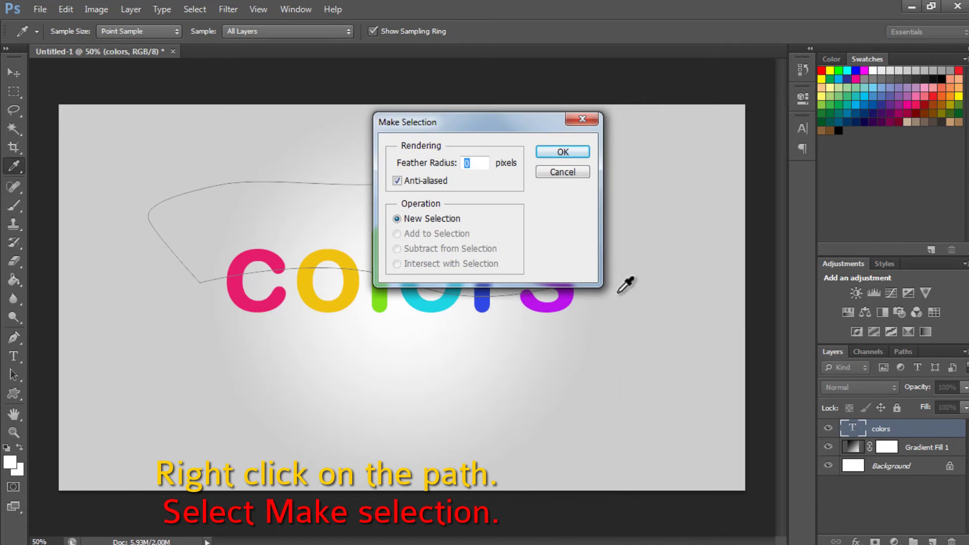
click(566, 151)
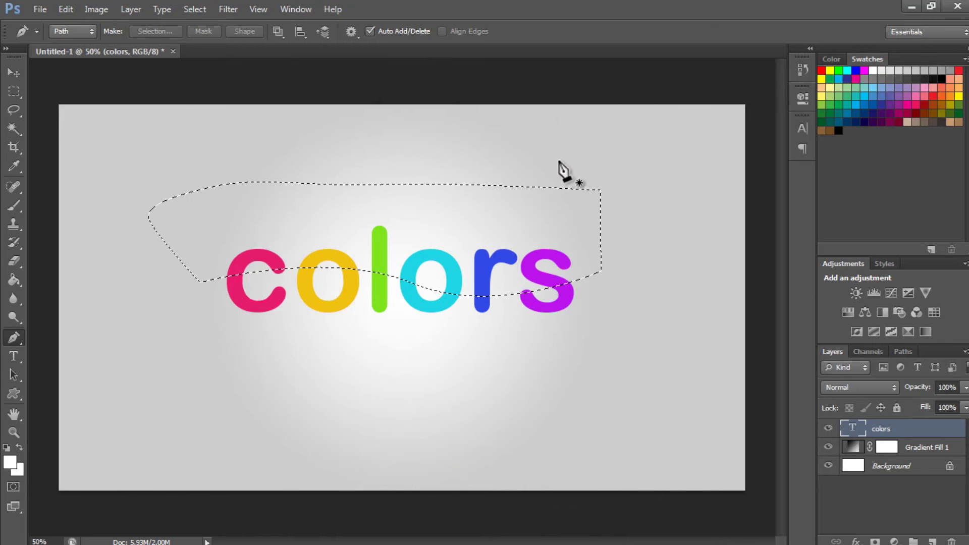
- Add a Gradient Fill 2 layer using the white Foreground to Transparent gradient
click(137, 11)
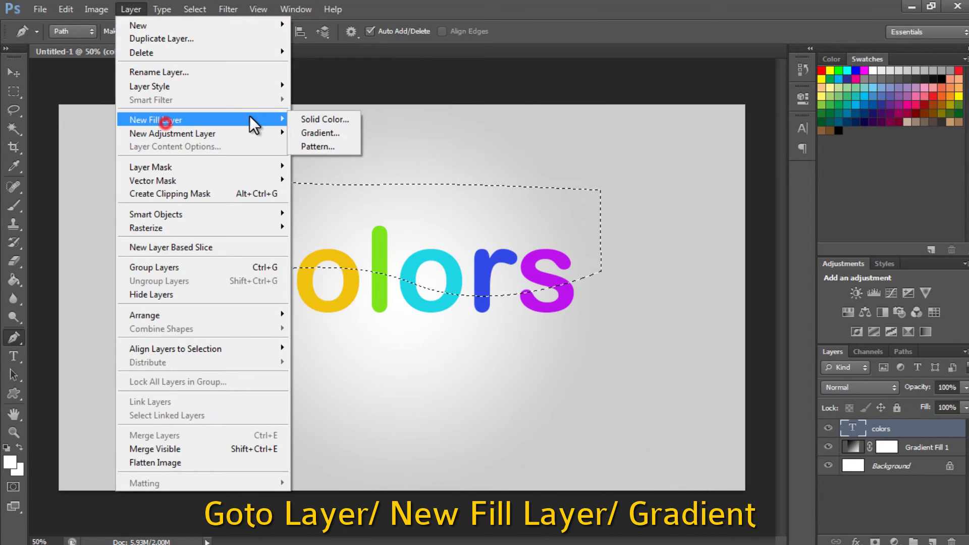
click(313, 129)
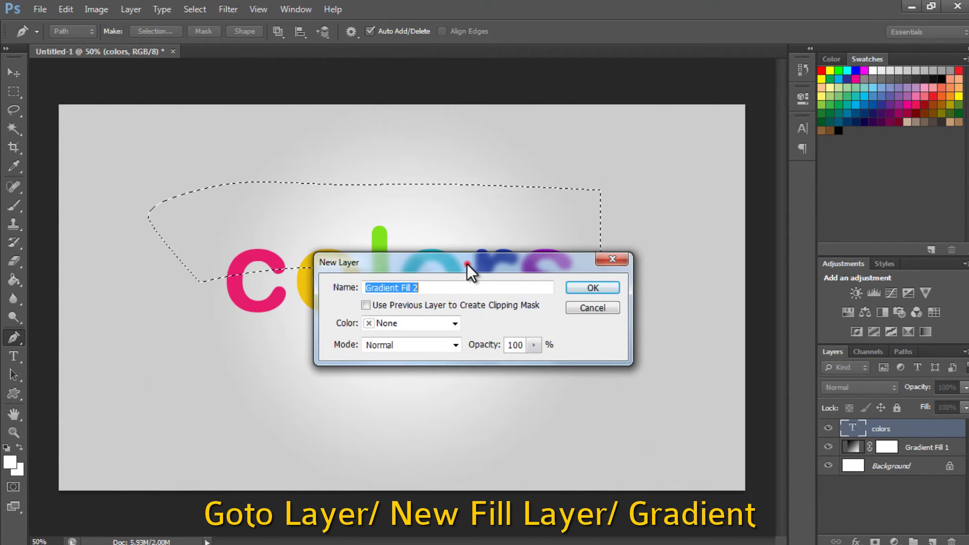
drag(467, 264, 651, 201)
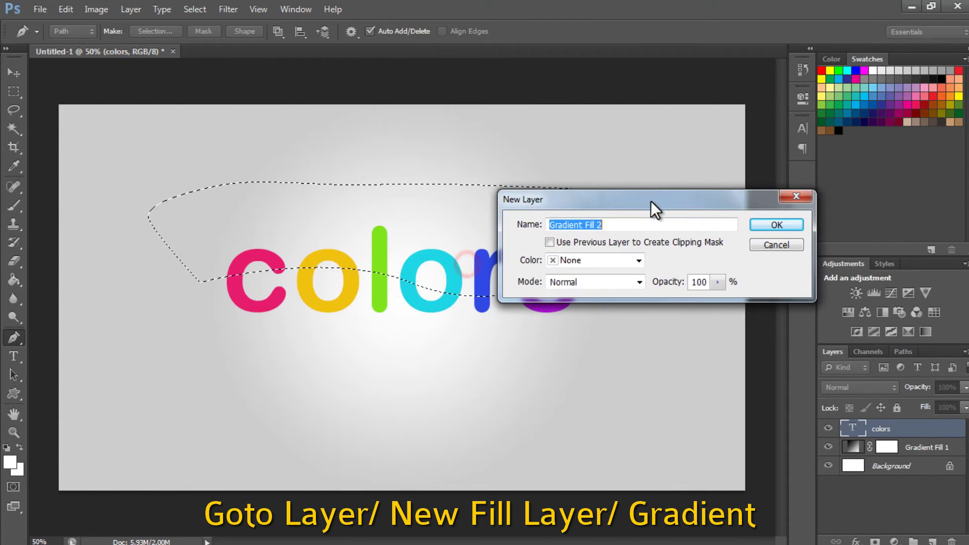
click(764, 224)
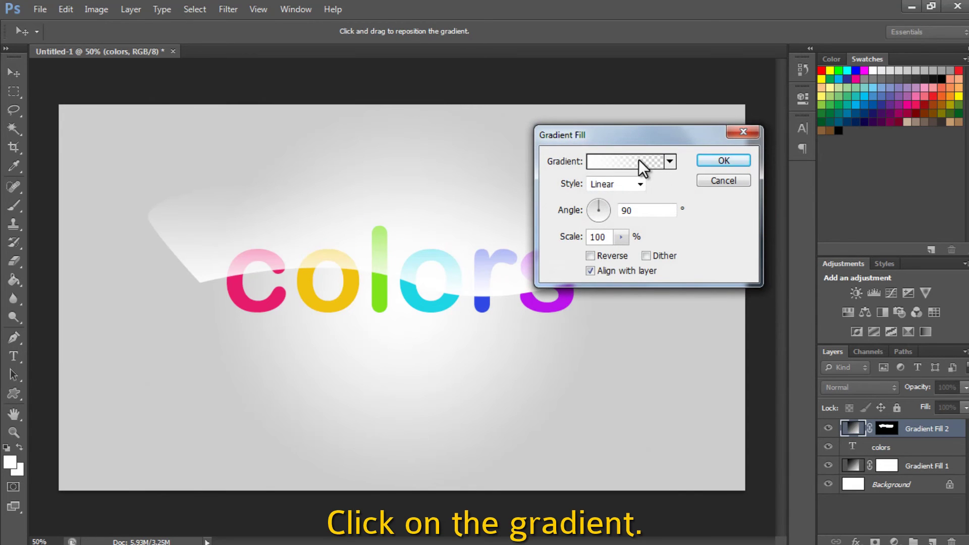
click(640, 162)
click(639, 197)
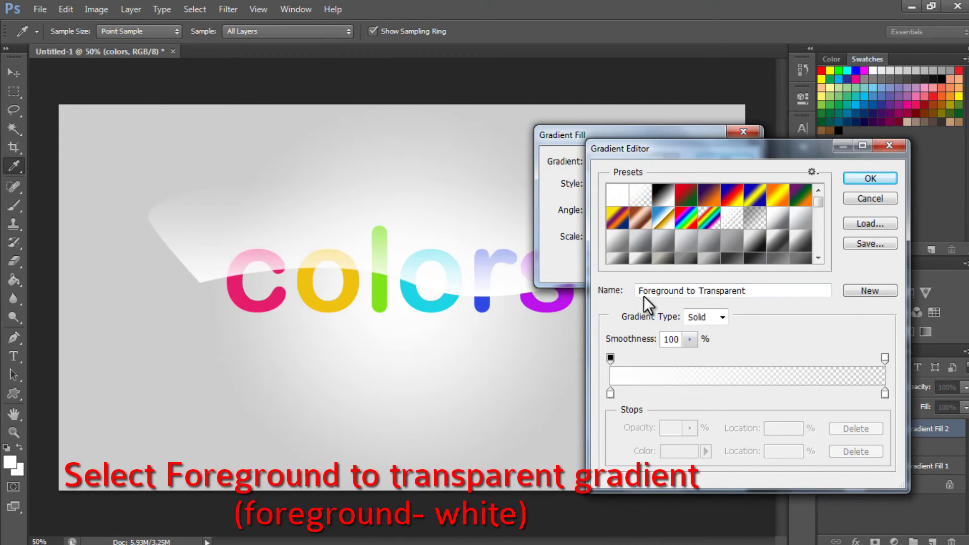
drag(757, 291, 599, 293)
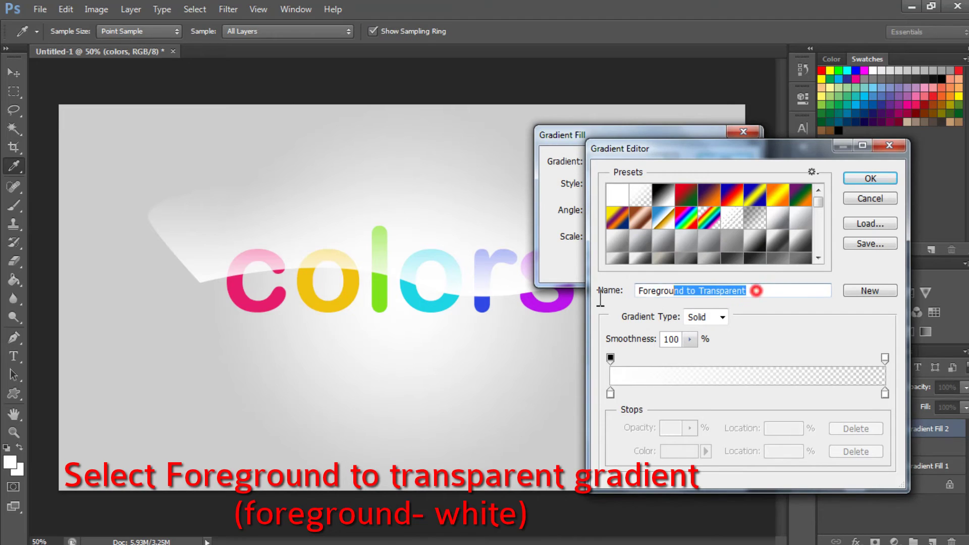
click(866, 180)
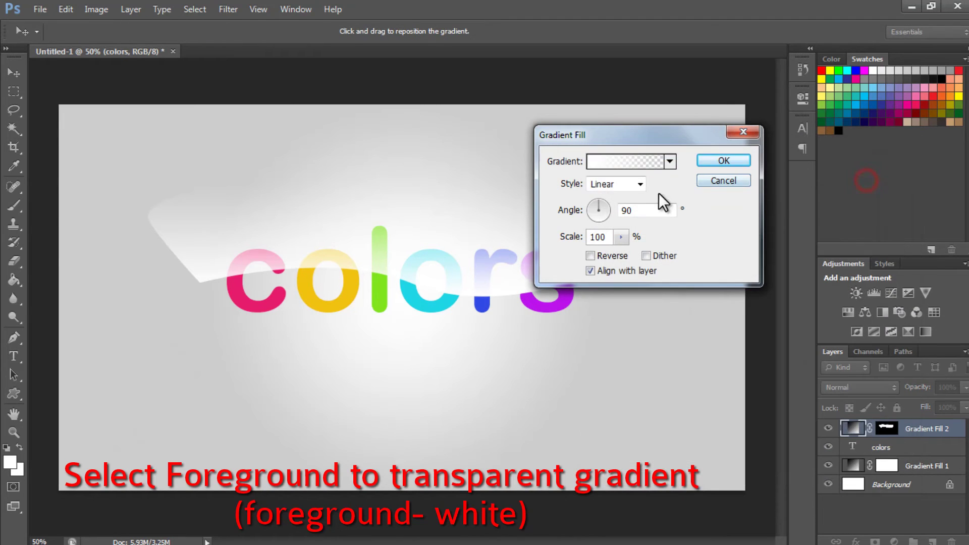
click(717, 161)
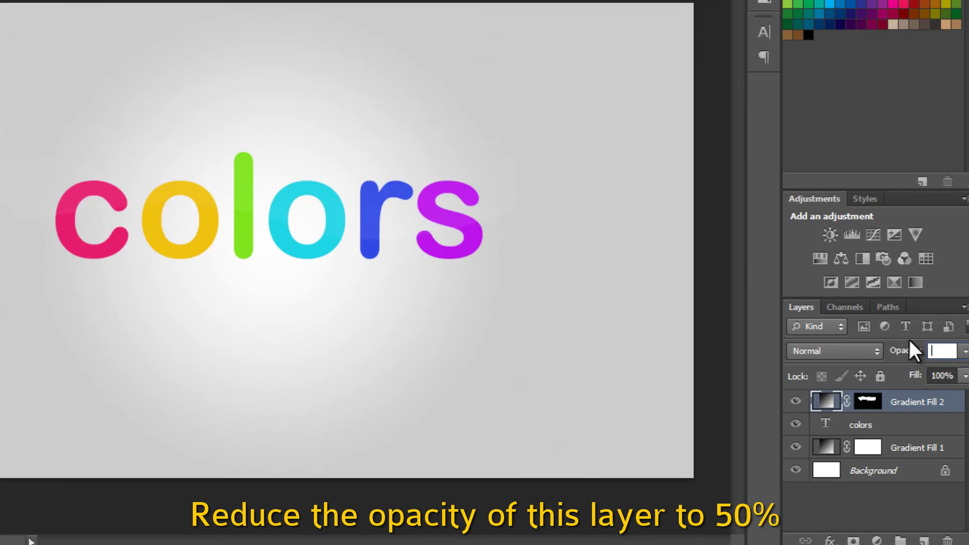
- Set Gradient Fill 2 to 50% opacity, load the letter outlines, and target its mask
text(50)
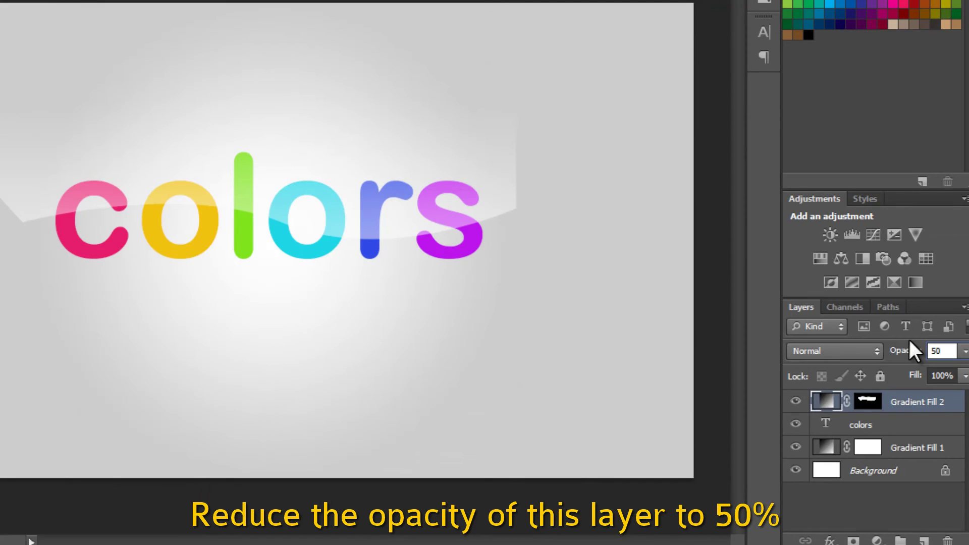
key(Return)
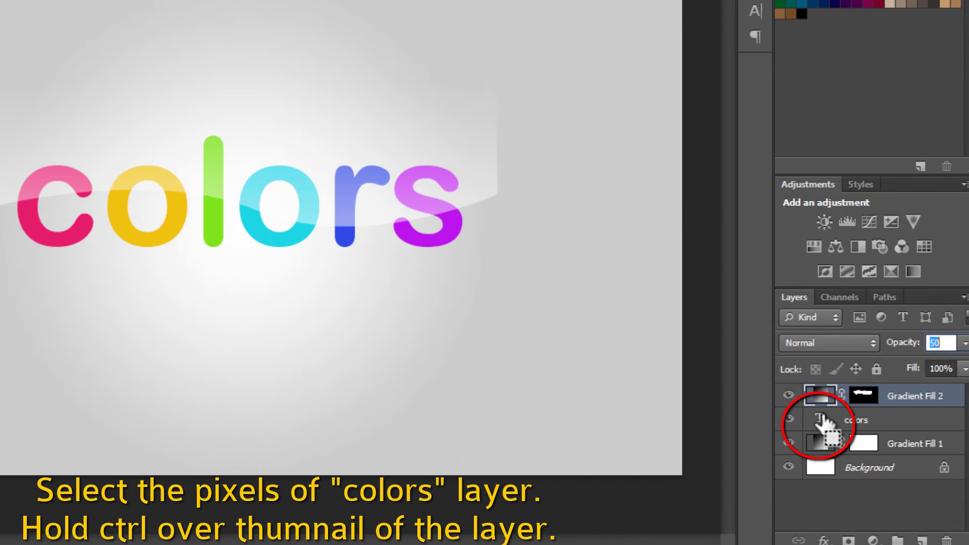
ctrl+click(820, 418)
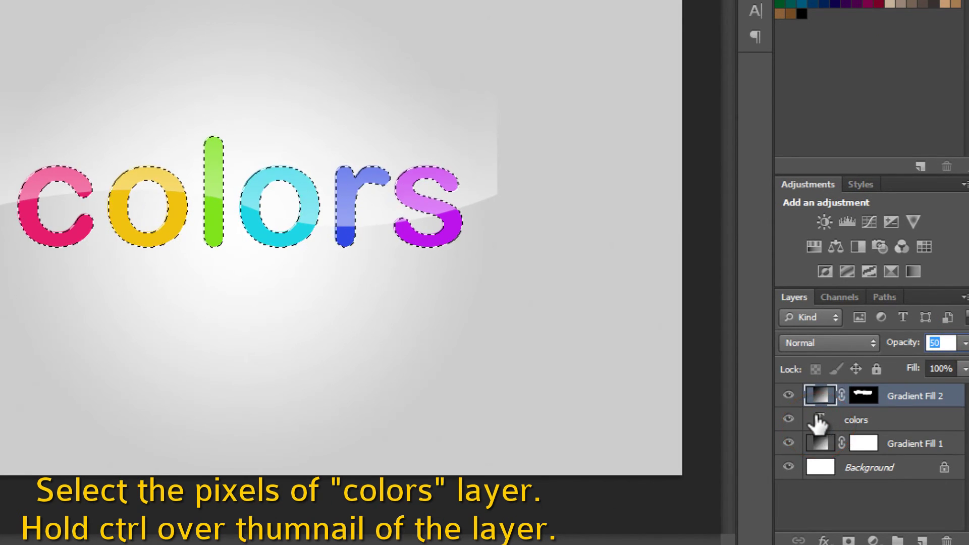
click(866, 397)
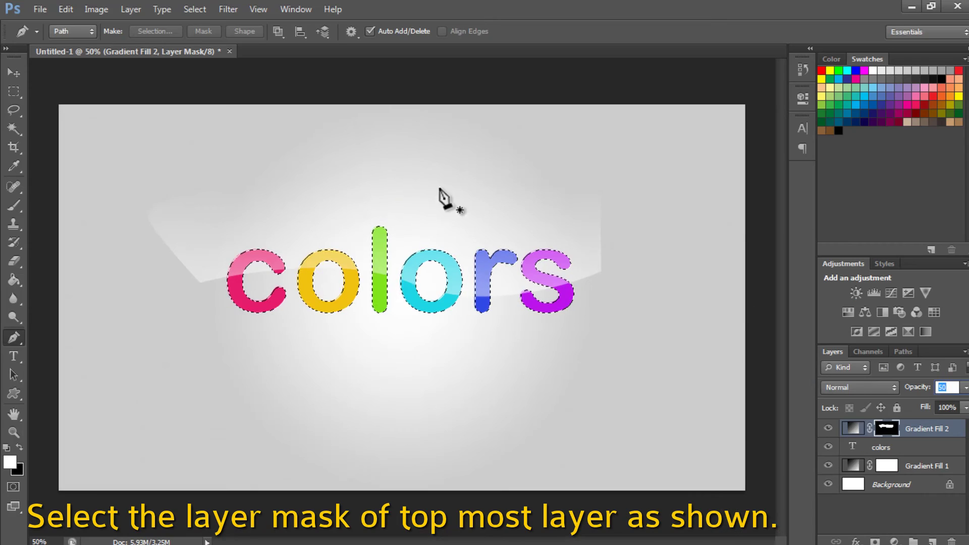
- Invert the selection, erase the highlight mask outside the letters, then deselect
click(201, 10)
click(220, 62)
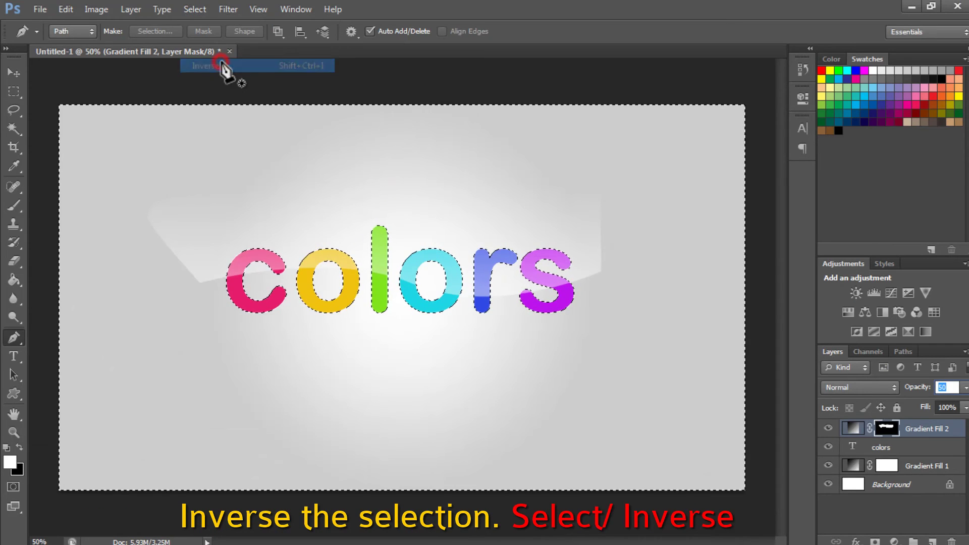
click(14, 260)
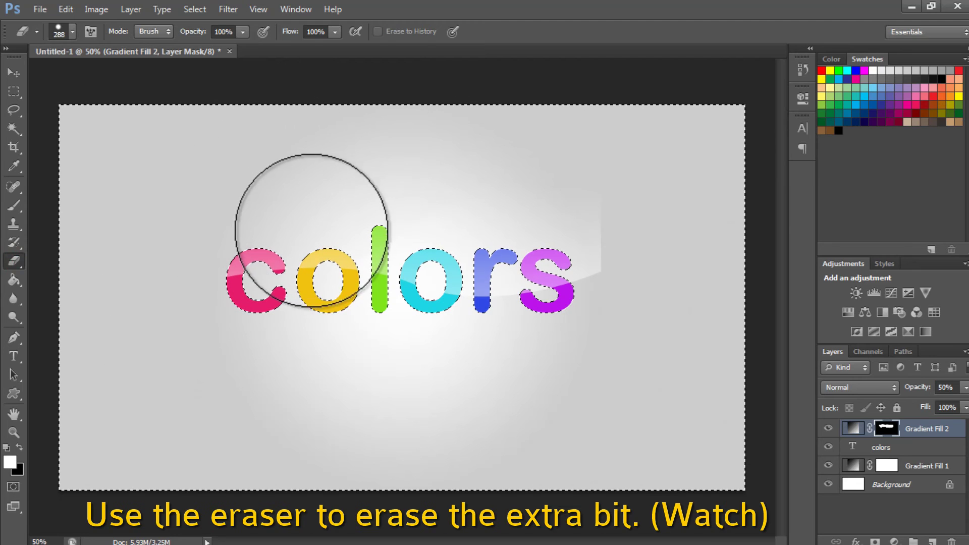
mouse_move(623, 289)
mouse_down()
mouse_move(504, 195)
mouse_move(461, 221)
mouse_up()
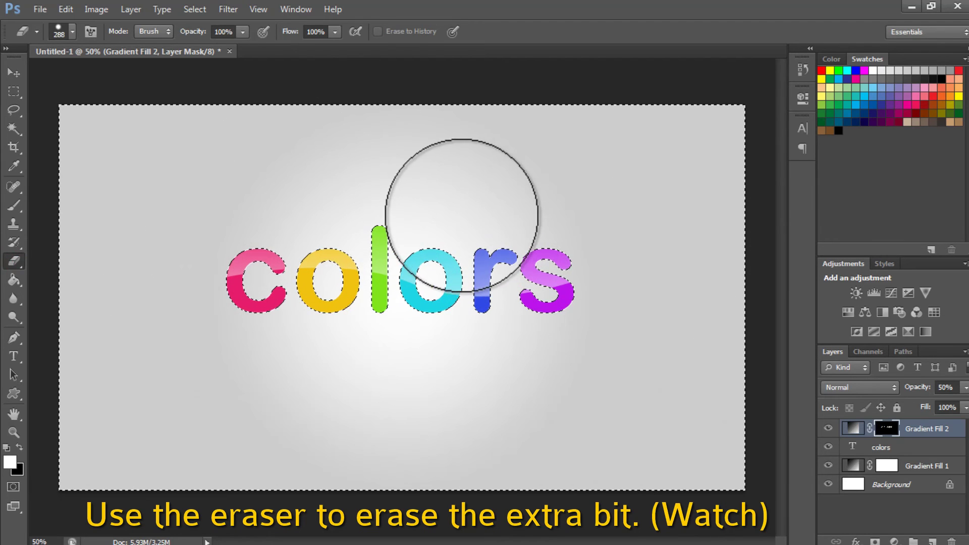
click(201, 12)
click(211, 40)
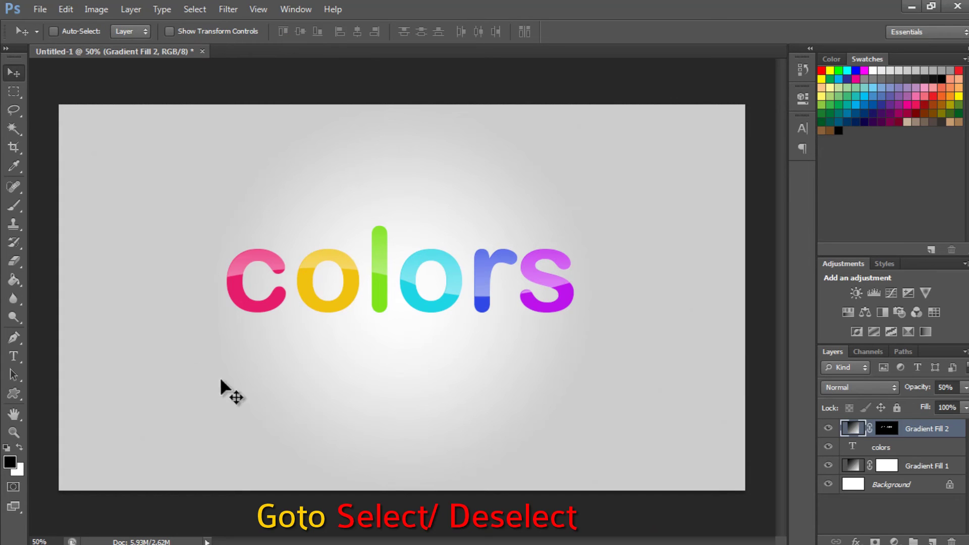
- Set the foreground colour to dark grey #363636
click(14, 461)
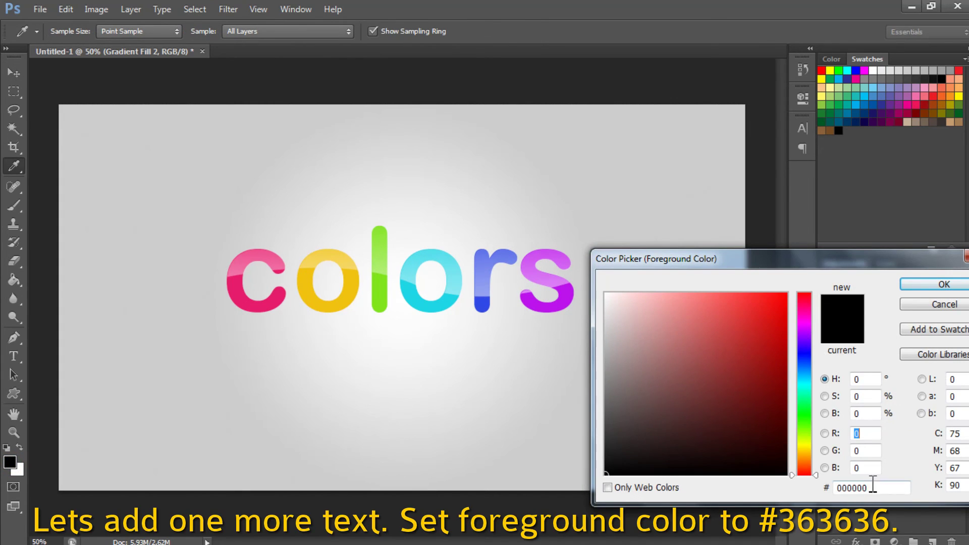
click(873, 487)
text(363636)
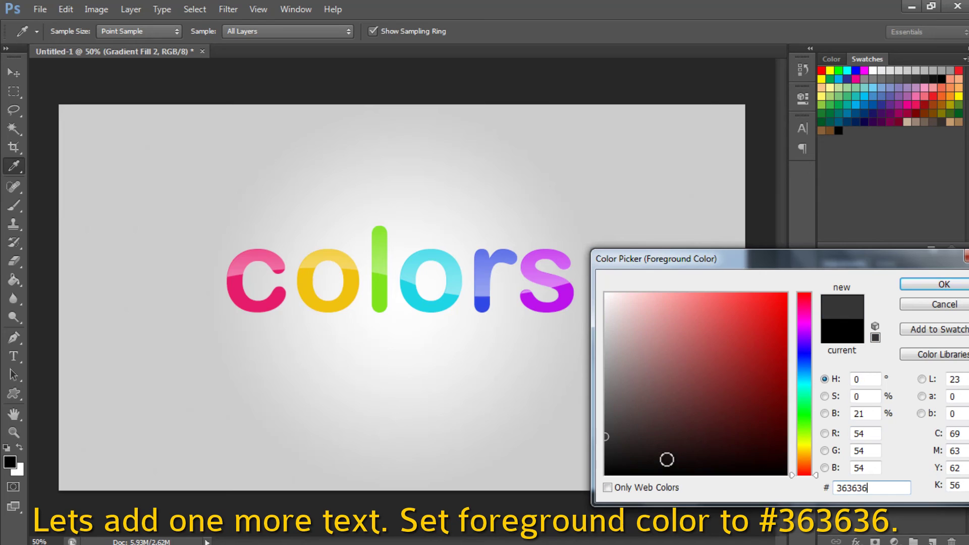
click(902, 285)
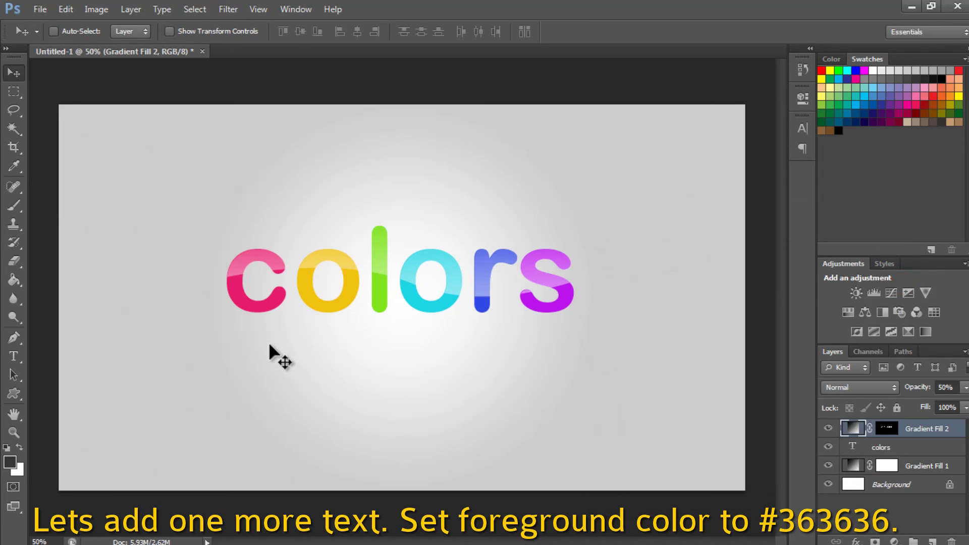
- Type the tagline 'the essence of life' below the word at size 60
key(t)
mouse_move(240, 352)
mouse_down()
mouse_move(524, 396)
mouse_move(516, 393)
mouse_up()
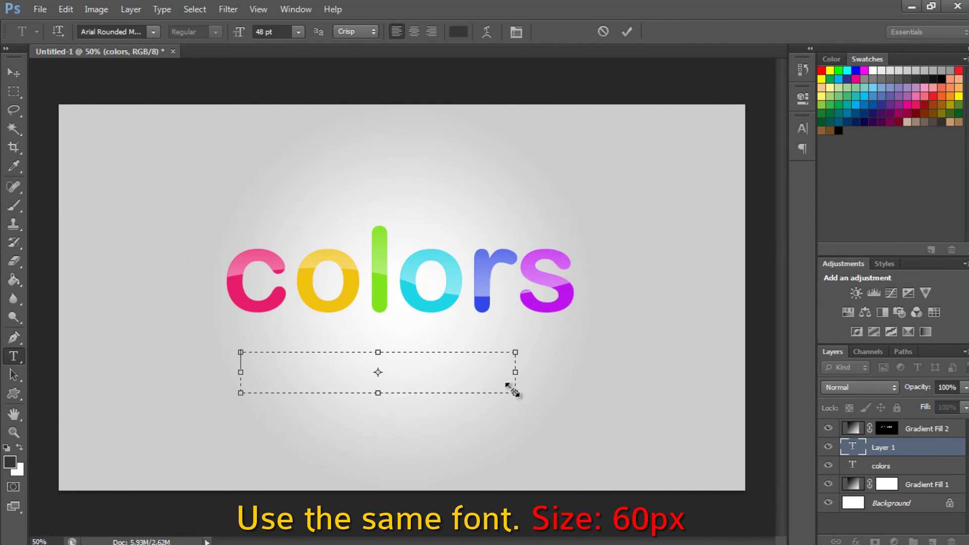
text(the esse)
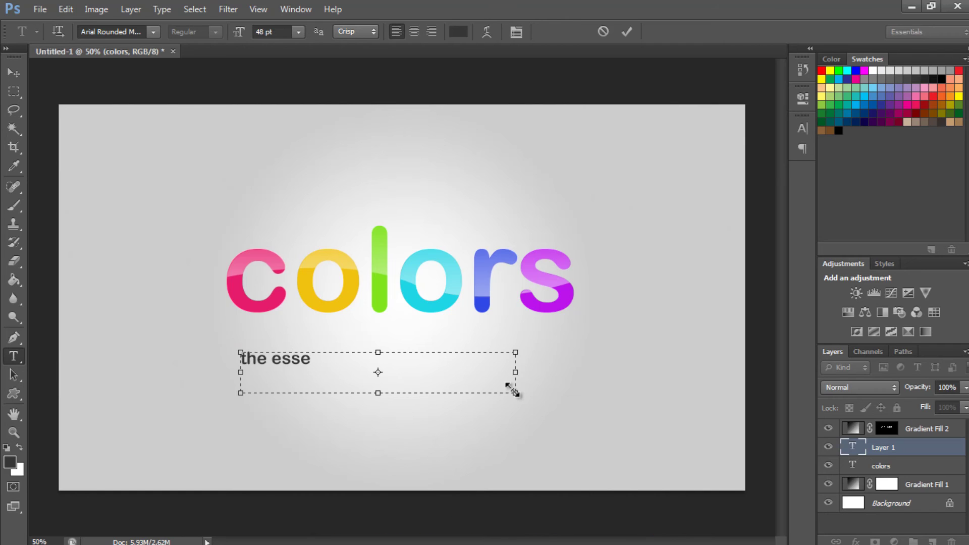
text(nce o)
text(f life)
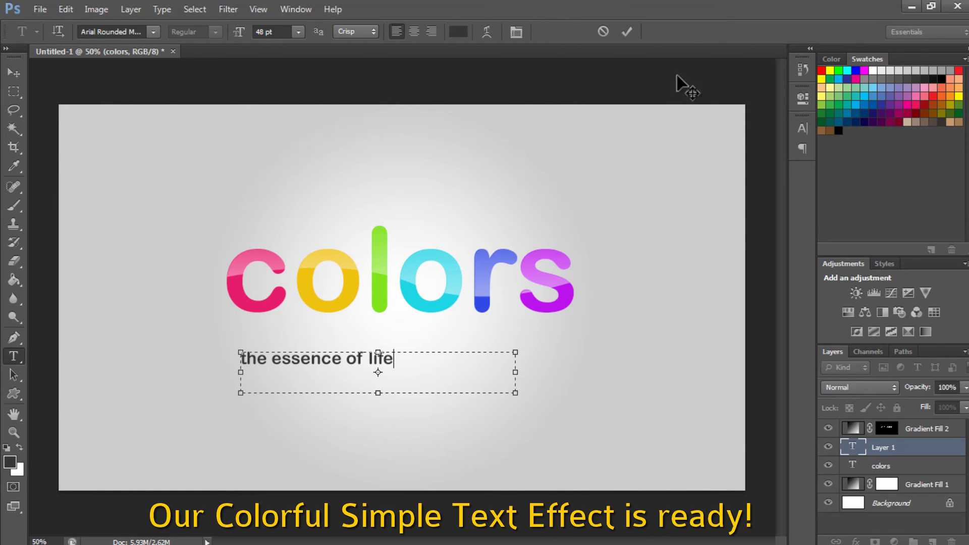
key(ctrl+a)
click(270, 32)
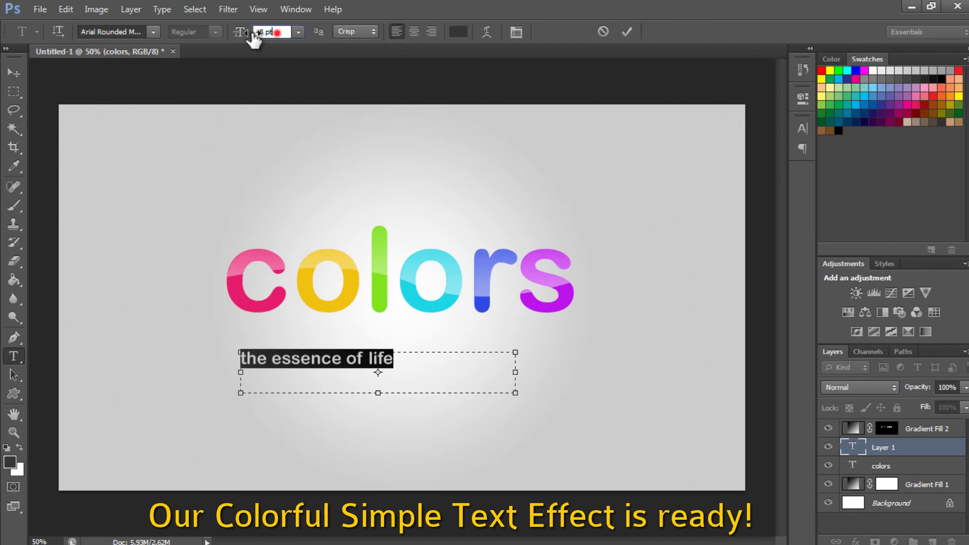
text(60)
key(Return)
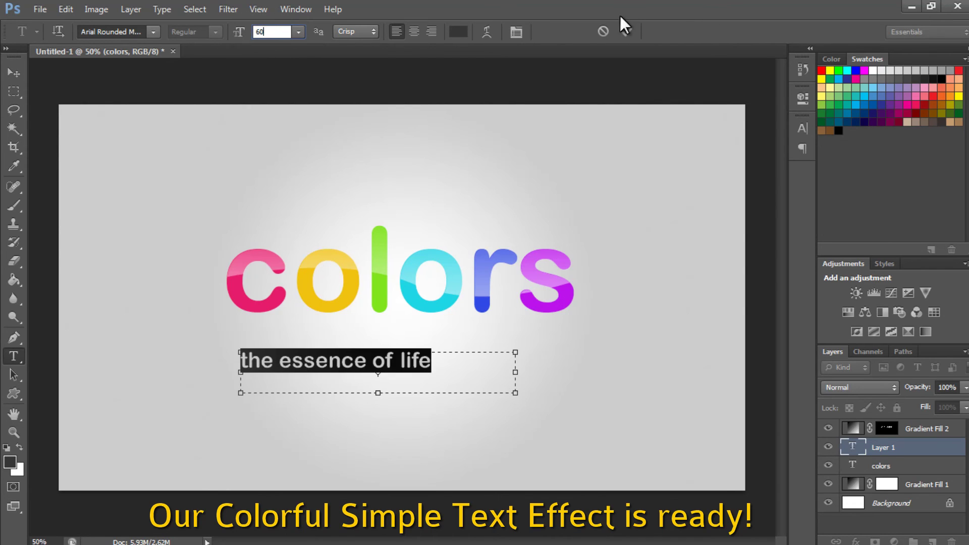
- Commit the tagline and move it just beneath the colors word
click(627, 31)
key(v)
drag(341, 376, 480, 342)
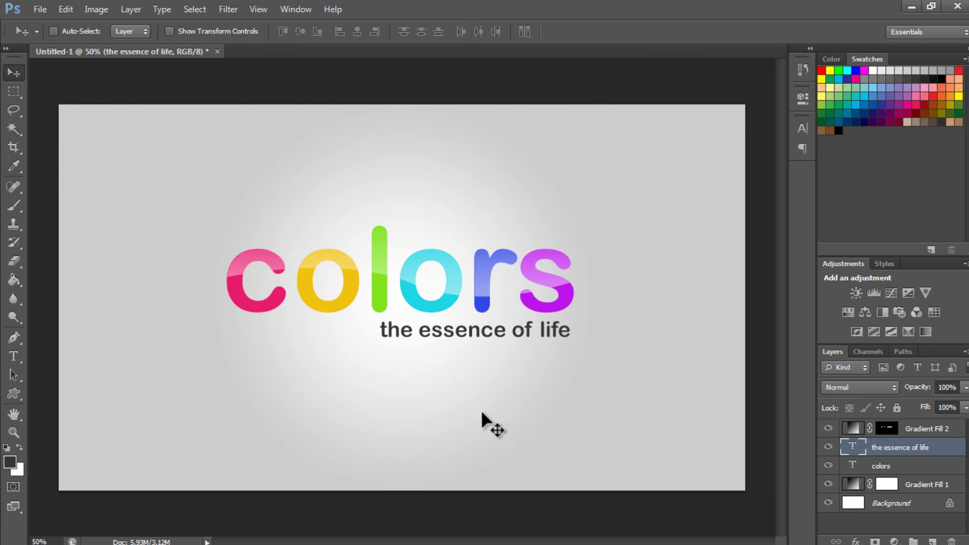